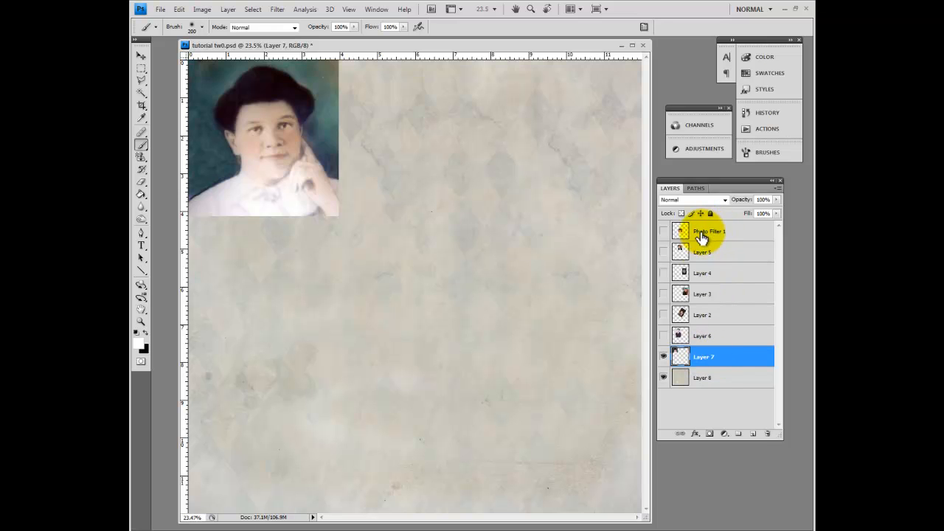
Add a layer mask to Layer 7, make black the foreground colour, and set the soft round brush's diameter to 226 px
{"action": "mouse_move", "coordinate": [662, 335]}
{"action": "left_mouse_down"}
{"action": "mouse_move", "coordinate": [664, 233]}
{"action": "mouse_move", "coordinate": [666, 295]}
{"action": "mouse_move", "coordinate": [678, 297]}
{"action": "mouse_move", "coordinate": [666, 316]}
{"action": "mouse_move", "coordinate": [668, 342]}
{"action": "left_mouse_up"}
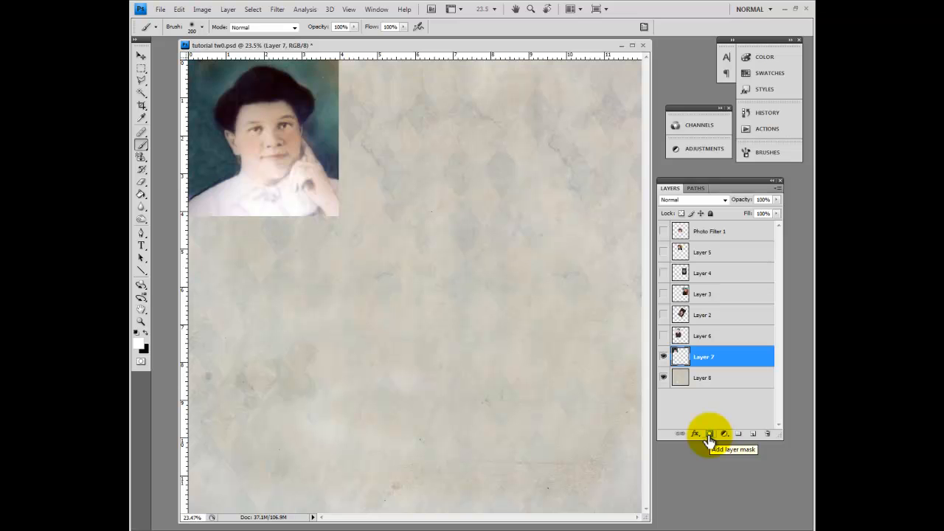
{"action": "left_click", "coordinate": [139, 344]}
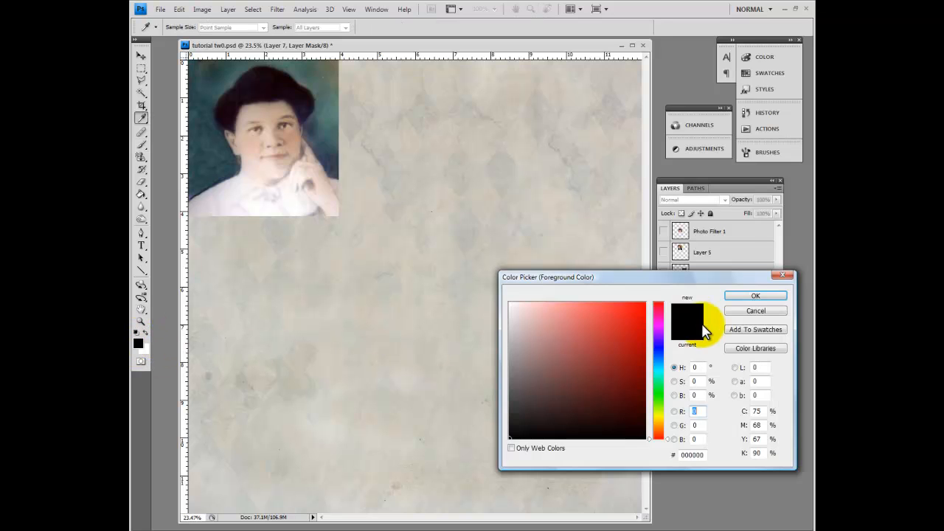
{"action": "left_click", "coordinate": [755, 295]}
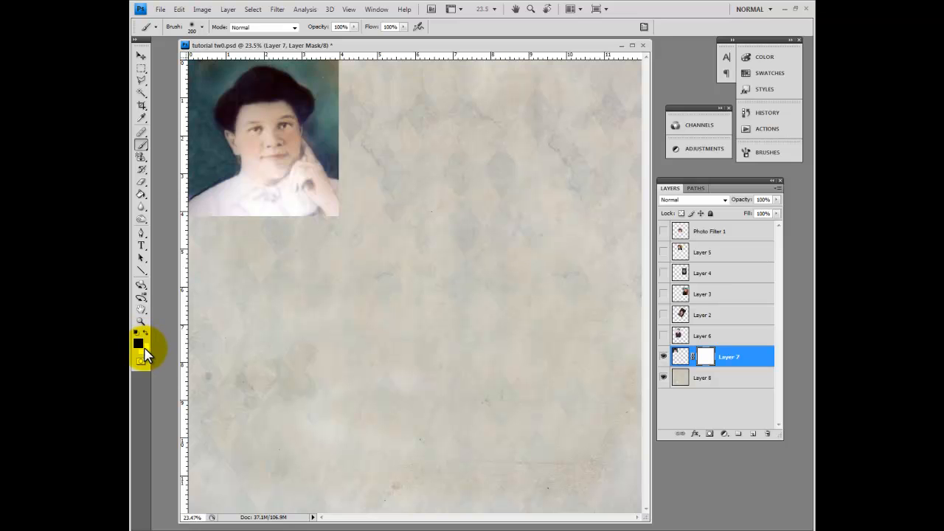
{"action": "left_click", "coordinate": [145, 331]}
{"action": "left_click", "coordinate": [202, 28]}
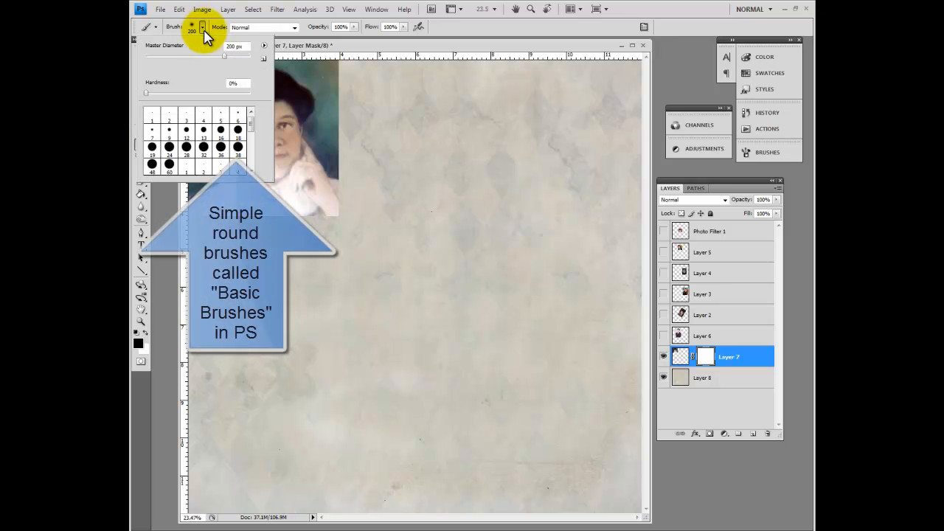
{"action": "left_click_drag", "start_coordinate": [224, 57], "coordinate": [231, 57]}
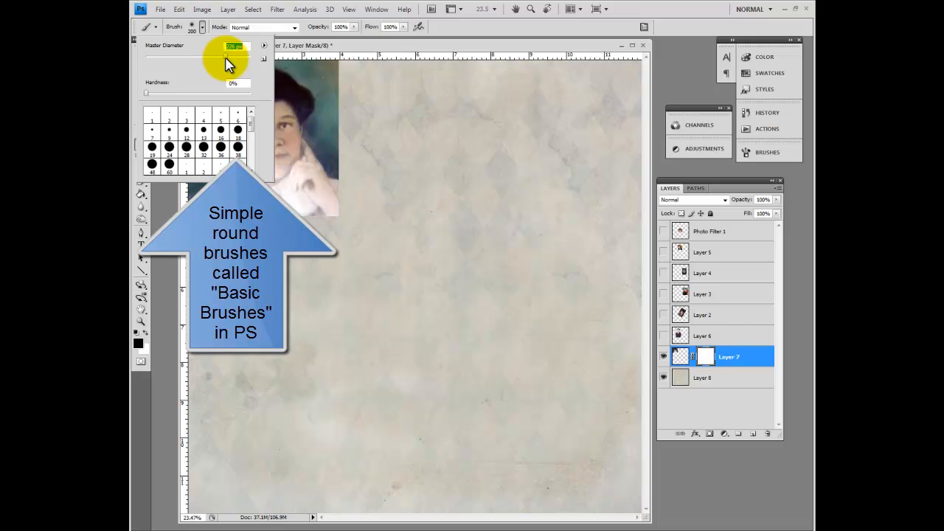
{"action": "left_click", "coordinate": [363, 47]}
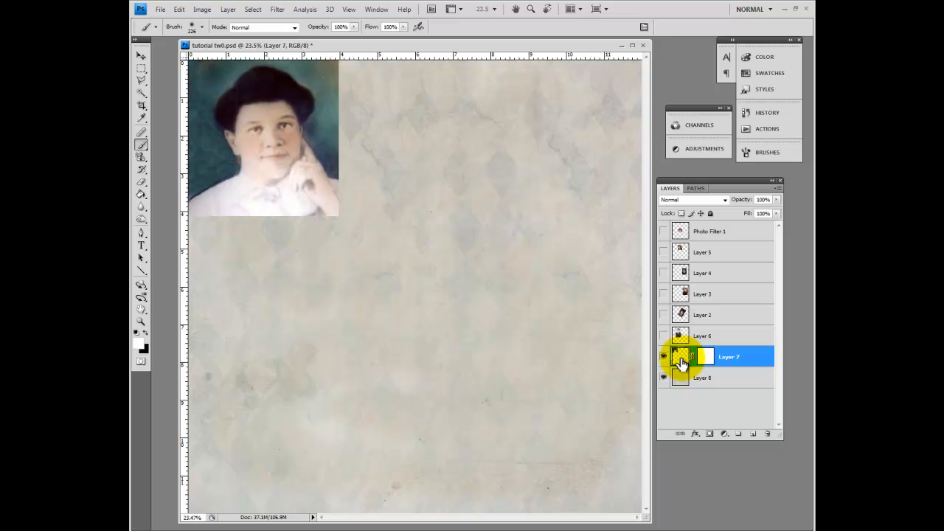
Try painting white across the face on Layer 7's image instead of its mask, and undo the stroke
{"action": "mouse_move", "coordinate": [249, 152]}
{"action": "left_mouse_down"}
{"action": "mouse_move", "coordinate": [265, 172]}
{"action": "mouse_move", "coordinate": [302, 142]}
{"action": "mouse_move", "coordinate": [352, 129]}
{"action": "left_mouse_up"}
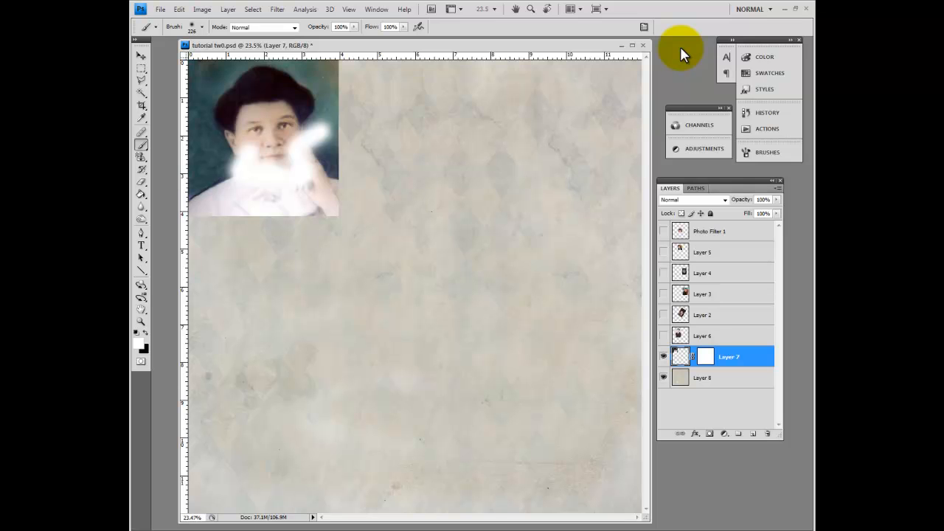
{"action": "key", "text": "ctrl+z"}
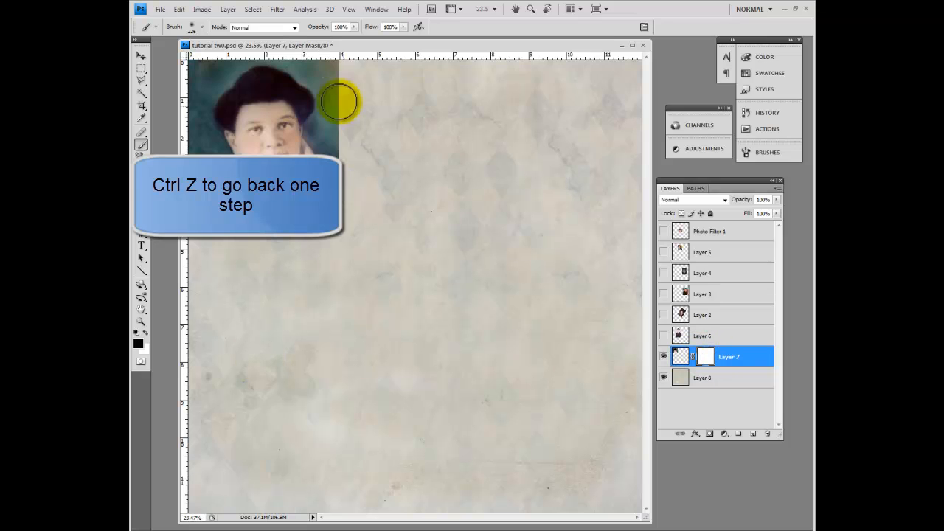
Hide the portrait's background by painting black on Layer 7's mask, restoring the hair and hand with white and refining the edge with black
{"action": "mouse_move", "coordinate": [306, 69]}
{"action": "left_mouse_down"}
{"action": "mouse_move", "coordinate": [337, 67]}
{"action": "mouse_move", "coordinate": [335, 159]}
{"action": "mouse_move", "coordinate": [315, 137]}
{"action": "mouse_move", "coordinate": [325, 96]}
{"action": "mouse_move", "coordinate": [312, 62]}
{"action": "mouse_move", "coordinate": [281, 50]}
{"action": "mouse_move", "coordinate": [194, 68]}
{"action": "mouse_move", "coordinate": [234, 63]}
{"action": "mouse_move", "coordinate": [223, 76]}
{"action": "mouse_move", "coordinate": [189, 75]}
{"action": "mouse_move", "coordinate": [189, 179]}
{"action": "mouse_move", "coordinate": [222, 165]}
{"action": "mouse_move", "coordinate": [199, 118]}
{"action": "mouse_move", "coordinate": [208, 90]}
{"action": "mouse_move", "coordinate": [229, 68]}
{"action": "mouse_move", "coordinate": [273, 59]}
{"action": "mouse_move", "coordinate": [315, 77]}
{"action": "mouse_move", "coordinate": [285, 65]}
{"action": "mouse_move", "coordinate": [309, 71]}
{"action": "mouse_move", "coordinate": [308, 126]}
{"action": "mouse_move", "coordinate": [344, 172]}
{"action": "mouse_move", "coordinate": [327, 152]}
{"action": "left_mouse_up"}
{"action": "mouse_move", "coordinate": [214, 154]}
{"action": "left_mouse_down"}
{"action": "mouse_move", "coordinate": [205, 126]}
{"action": "mouse_move", "coordinate": [229, 166]}
{"action": "mouse_move", "coordinate": [178, 197]}
{"action": "mouse_move", "coordinate": [189, 212]}
{"action": "mouse_move", "coordinate": [232, 224]}
{"action": "mouse_move", "coordinate": [341, 201]}
{"action": "mouse_move", "coordinate": [294, 217]}
{"action": "mouse_move", "coordinate": [206, 199]}
{"action": "mouse_move", "coordinate": [195, 185]}
{"action": "mouse_move", "coordinate": [278, 226]}
{"action": "mouse_move", "coordinate": [326, 206]}
{"action": "mouse_move", "coordinate": [342, 169]}
{"action": "left_mouse_up"}
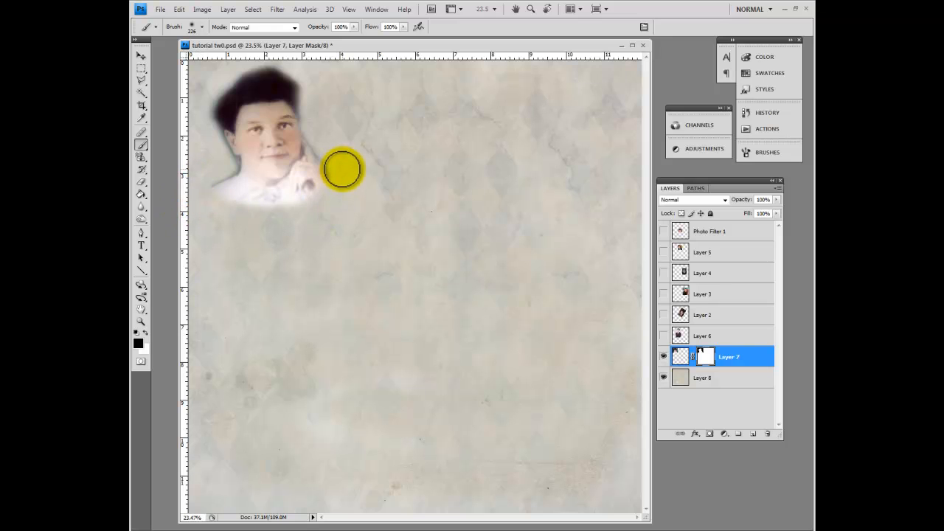
{"action": "left_click", "coordinate": [145, 336]}
{"action": "mouse_move", "coordinate": [287, 87]}
{"action": "left_mouse_down"}
{"action": "mouse_move", "coordinate": [308, 109]}
{"action": "mouse_move", "coordinate": [295, 140]}
{"action": "mouse_move", "coordinate": [310, 181]}
{"action": "mouse_move", "coordinate": [299, 181]}
{"action": "mouse_move", "coordinate": [315, 180]}
{"action": "mouse_move", "coordinate": [318, 192]}
{"action": "mouse_move", "coordinate": [274, 184]}
{"action": "left_mouse_up"}
{"action": "left_click", "coordinate": [143, 333]}
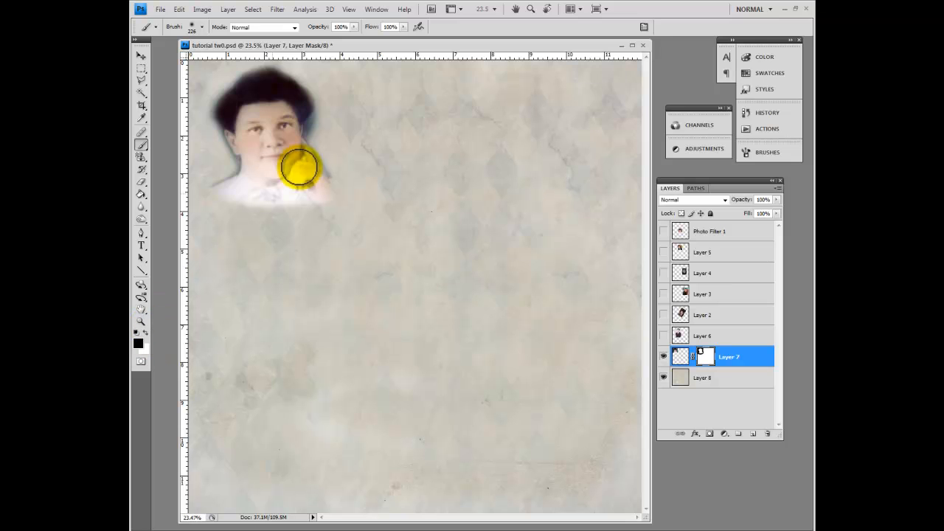
{"action": "mouse_move", "coordinate": [329, 120]}
{"action": "left_mouse_down"}
{"action": "mouse_move", "coordinate": [314, 133]}
{"action": "mouse_move", "coordinate": [326, 134]}
{"action": "left_mouse_up"}
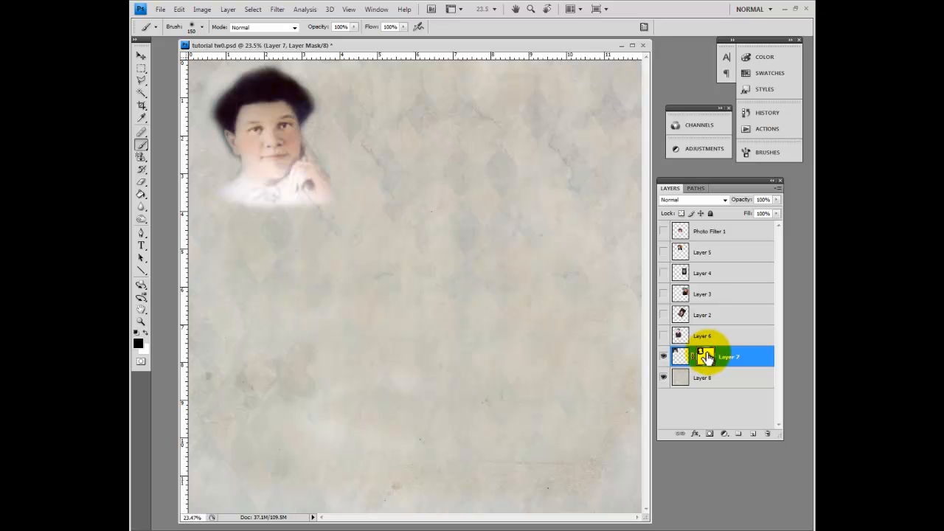
Show Layer 6, add a layer mask, and paint away the background and lower dress with a 370 px black brush
{"action": "left_click", "coordinate": [662, 336]}
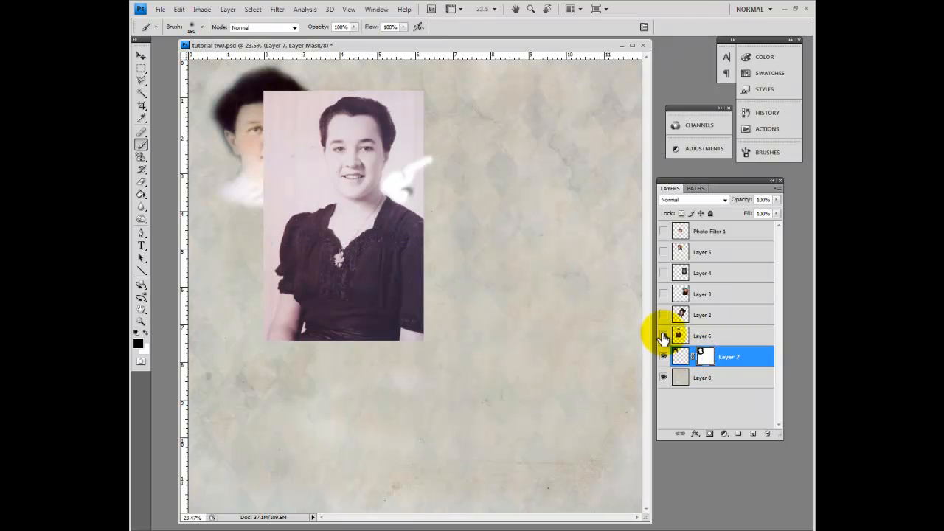
{"action": "left_click", "coordinate": [717, 340]}
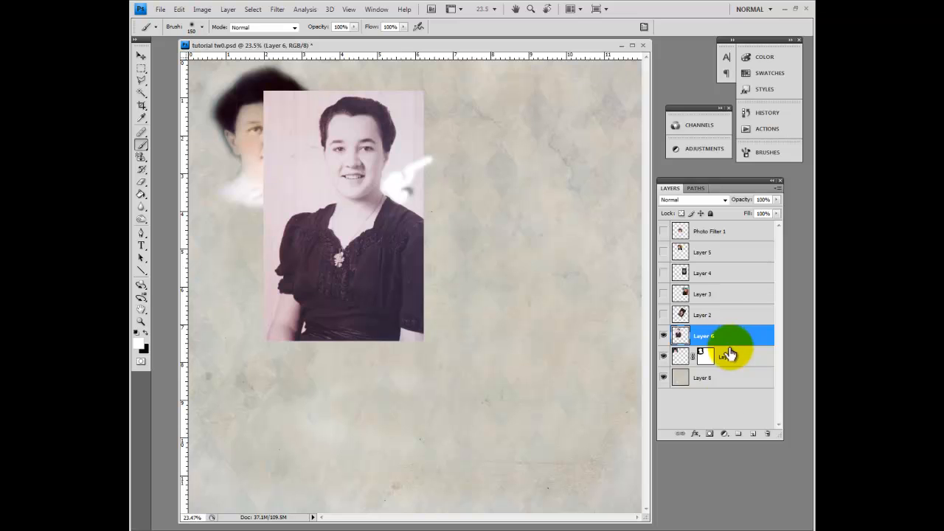
{"action": "left_click", "coordinate": [709, 434]}
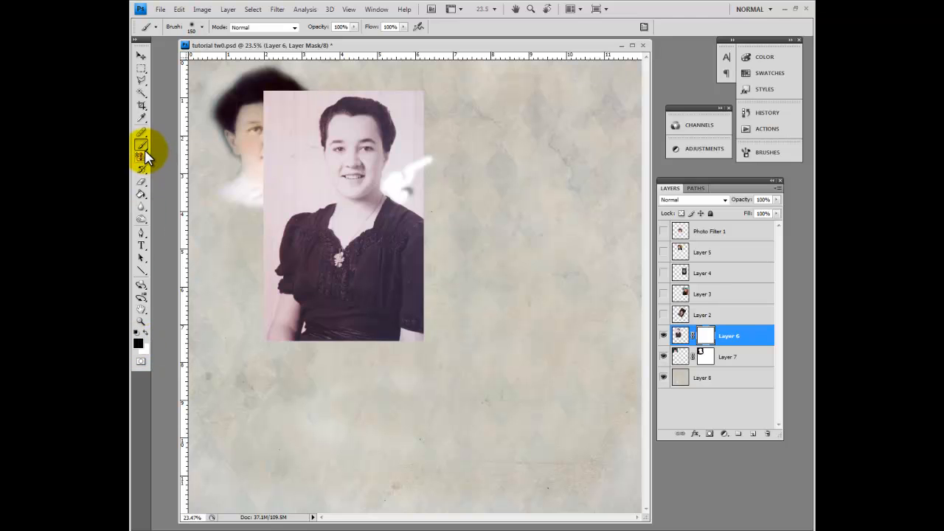
{"action": "left_click", "coordinate": [201, 28]}
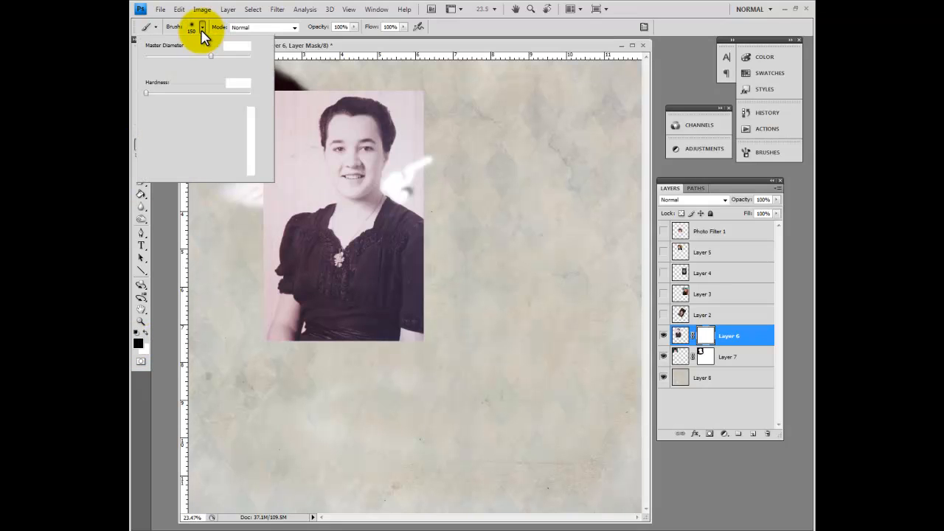
{"action": "left_click_drag", "start_coordinate": [210, 63], "coordinate": [234, 59]}
{"action": "mouse_move", "coordinate": [409, 80]}
{"action": "left_mouse_down"}
{"action": "mouse_move", "coordinate": [424, 102]}
{"action": "mouse_move", "coordinate": [400, 184]}
{"action": "mouse_move", "coordinate": [415, 195]}
{"action": "mouse_move", "coordinate": [429, 157]}
{"action": "mouse_move", "coordinate": [381, 86]}
{"action": "mouse_move", "coordinate": [341, 76]}
{"action": "mouse_move", "coordinate": [292, 107]}
{"action": "mouse_move", "coordinate": [329, 80]}
{"action": "mouse_move", "coordinate": [301, 123]}
{"action": "mouse_move", "coordinate": [302, 174]}
{"action": "mouse_move", "coordinate": [316, 188]}
{"action": "mouse_move", "coordinate": [275, 201]}
{"action": "mouse_move", "coordinate": [267, 92]}
{"action": "mouse_move", "coordinate": [265, 122]}
{"action": "mouse_move", "coordinate": [309, 172]}
{"action": "mouse_move", "coordinate": [312, 191]}
{"action": "mouse_move", "coordinate": [271, 231]}
{"action": "mouse_move", "coordinate": [260, 277]}
{"action": "mouse_move", "coordinate": [269, 329]}
{"action": "mouse_move", "coordinate": [313, 350]}
{"action": "mouse_move", "coordinate": [259, 281]}
{"action": "mouse_move", "coordinate": [348, 292]}
{"action": "mouse_move", "coordinate": [429, 262]}
{"action": "mouse_move", "coordinate": [371, 293]}
{"action": "mouse_move", "coordinate": [262, 255]}
{"action": "mouse_move", "coordinate": [413, 296]}
{"action": "mouse_move", "coordinate": [326, 327]}
{"action": "mouse_move", "coordinate": [292, 323]}
{"action": "mouse_move", "coordinate": [412, 339]}
{"action": "mouse_move", "coordinate": [334, 345]}
{"action": "mouse_move", "coordinate": [436, 326]}
{"action": "mouse_move", "coordinate": [423, 308]}
{"action": "mouse_move", "coordinate": [439, 224]}
{"action": "mouse_move", "coordinate": [420, 186]}
{"action": "mouse_move", "coordinate": [437, 231]}
{"action": "mouse_move", "coordinate": [433, 258]}
{"action": "mouse_move", "coordinate": [448, 210]}
{"action": "mouse_move", "coordinate": [478, 190]}
{"action": "mouse_move", "coordinate": [514, 91]}
{"action": "left_mouse_up"}
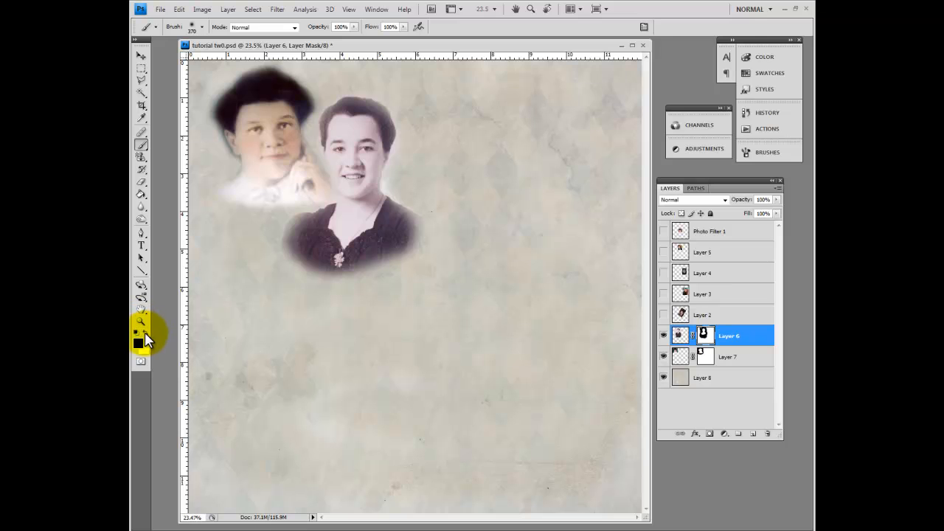
Paint white with a smaller brush on Layer 6's mask along the woman's hair, cheek and shoulder to restore their edges
{"action": "left_click", "coordinate": [144, 333]}
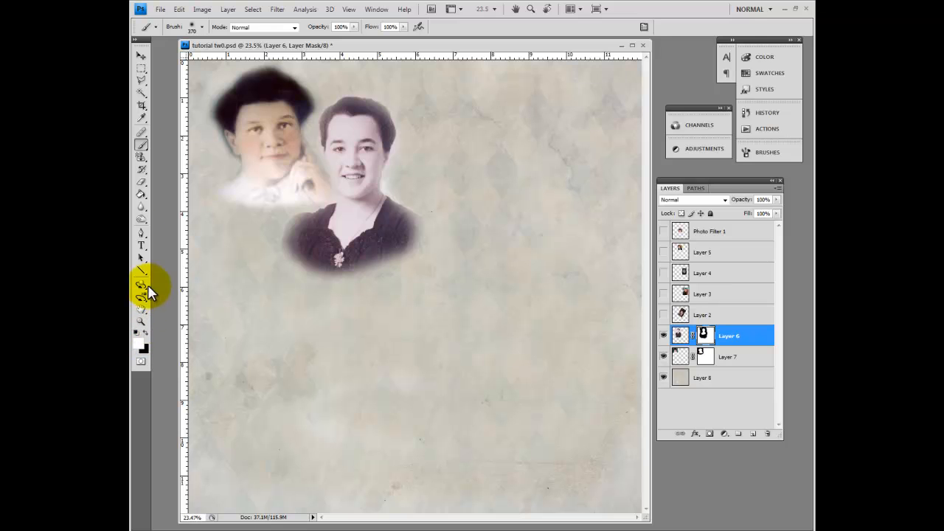
{"action": "left_click", "coordinate": [202, 28]}
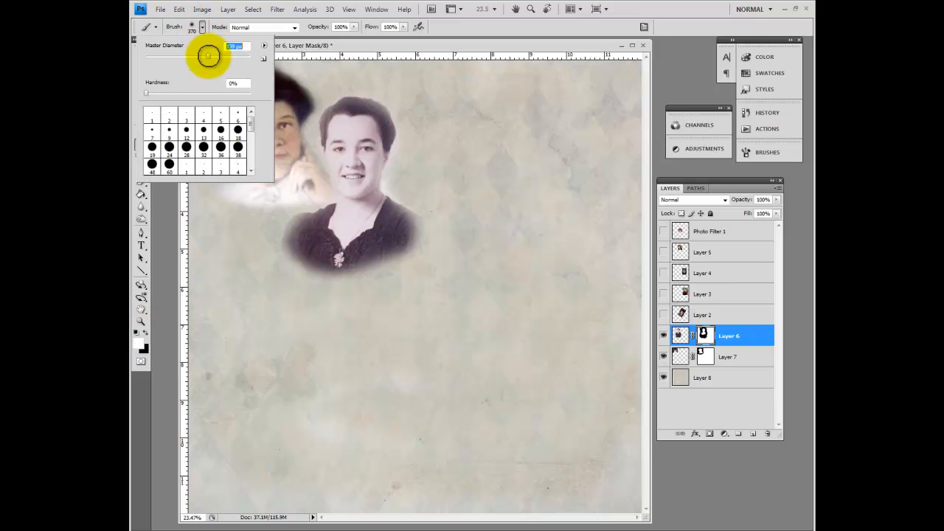
{"action": "left_click", "coordinate": [332, 112]}
{"action": "mouse_move", "coordinate": [328, 116]}
{"action": "left_mouse_down"}
{"action": "mouse_move", "coordinate": [329, 150]}
{"action": "mouse_move", "coordinate": [349, 130]}
{"action": "mouse_move", "coordinate": [357, 116]}
{"action": "mouse_move", "coordinate": [347, 103]}
{"action": "mouse_move", "coordinate": [381, 111]}
{"action": "left_mouse_up"}
{"action": "mouse_move", "coordinate": [389, 132]}
{"action": "left_mouse_down"}
{"action": "mouse_move", "coordinate": [371, 178]}
{"action": "mouse_move", "coordinate": [409, 222]}
{"action": "mouse_move", "coordinate": [408, 237]}
{"action": "mouse_move", "coordinate": [299, 223]}
{"action": "mouse_move", "coordinate": [290, 240]}
{"action": "mouse_move", "coordinate": [303, 251]}
{"action": "mouse_move", "coordinate": [299, 221]}
{"action": "mouse_move", "coordinate": [331, 212]}
{"action": "mouse_move", "coordinate": [302, 221]}
{"action": "mouse_move", "coordinate": [297, 234]}
{"action": "mouse_move", "coordinate": [396, 238]}
{"action": "left_mouse_up"}
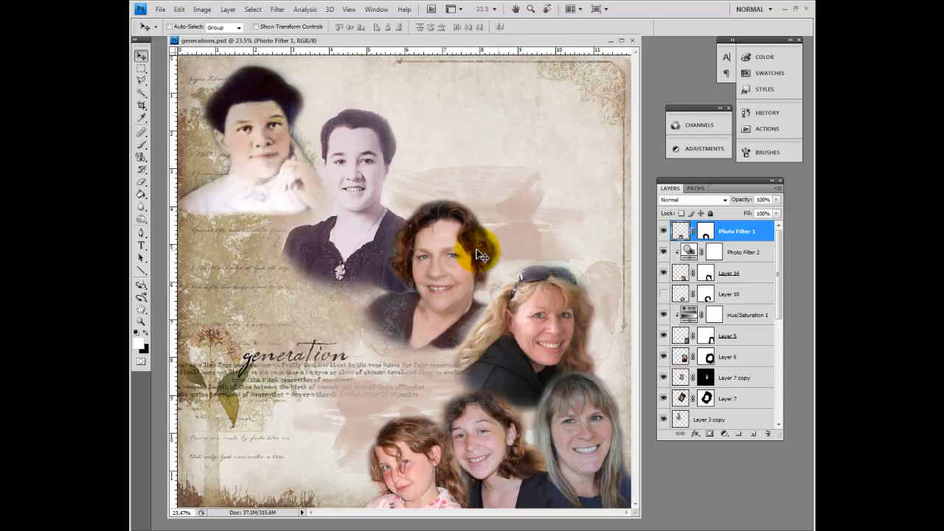
Merge all the portrait layers in generations.psd, from Photo Filter 1 down through Layer 4, into one layer
{"action": "left_click_drag", "start_coordinate": [779, 320], "coordinate": [779, 372]}
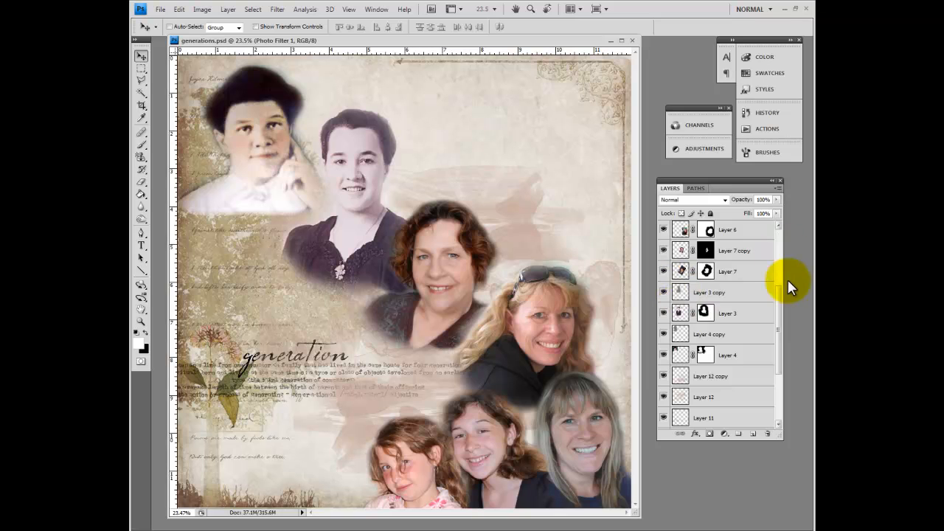
{"action": "left_click_drag", "start_coordinate": [780, 308], "coordinate": [779, 244]}
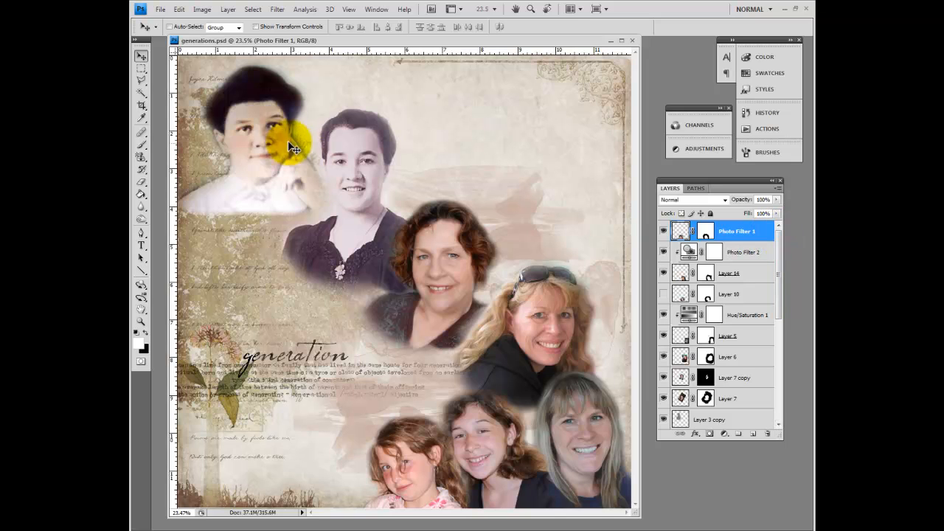
{"action": "left_click_drag", "start_coordinate": [779, 257], "coordinate": [780, 310]}
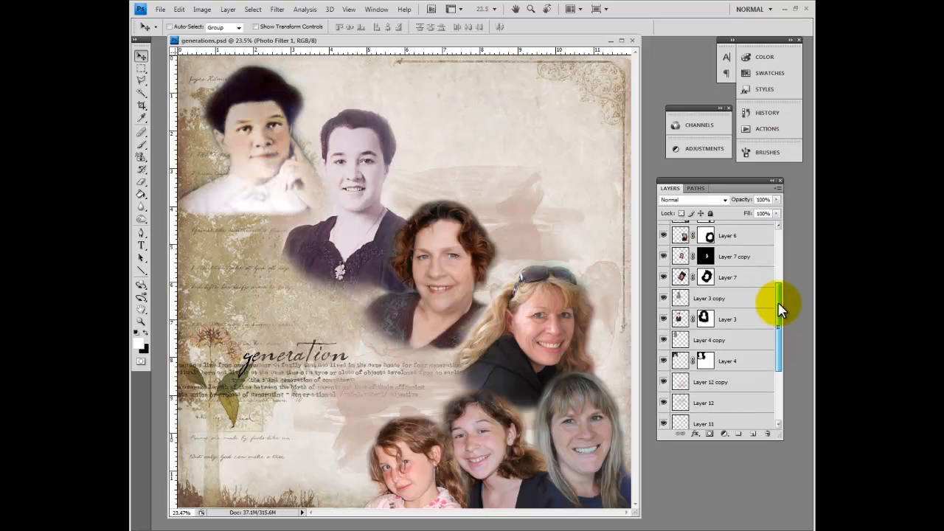
{"action": "left_click", "coordinate": [719, 363]}
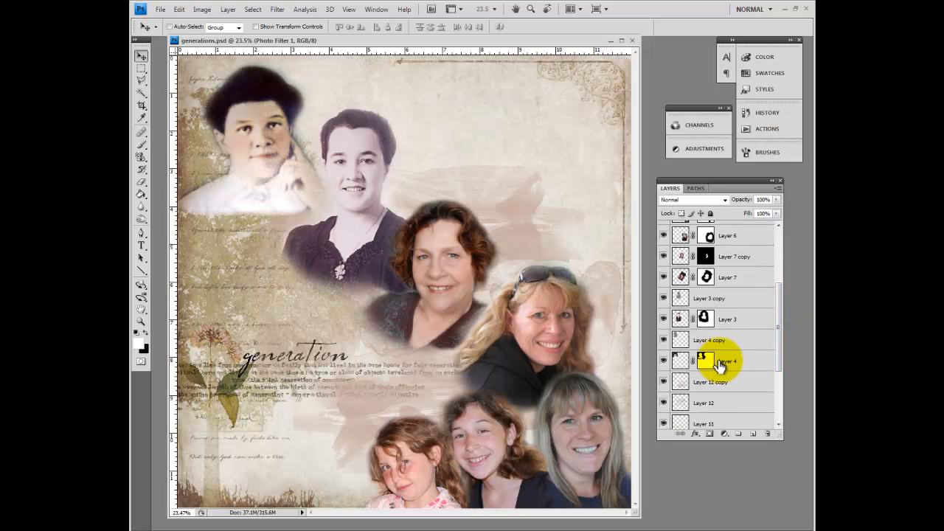
{"action": "left_click", "coordinate": [719, 363], "text": "shift"}
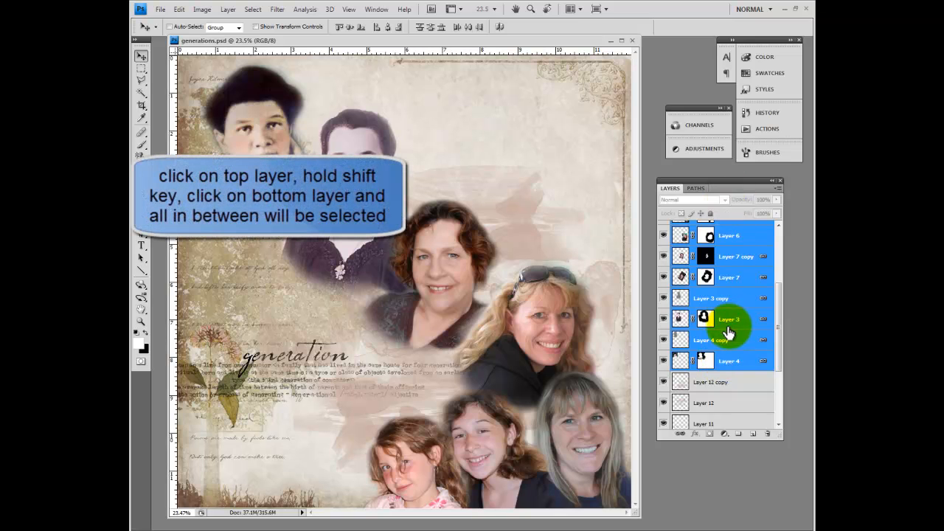
{"action": "right_click", "coordinate": [732, 324]}
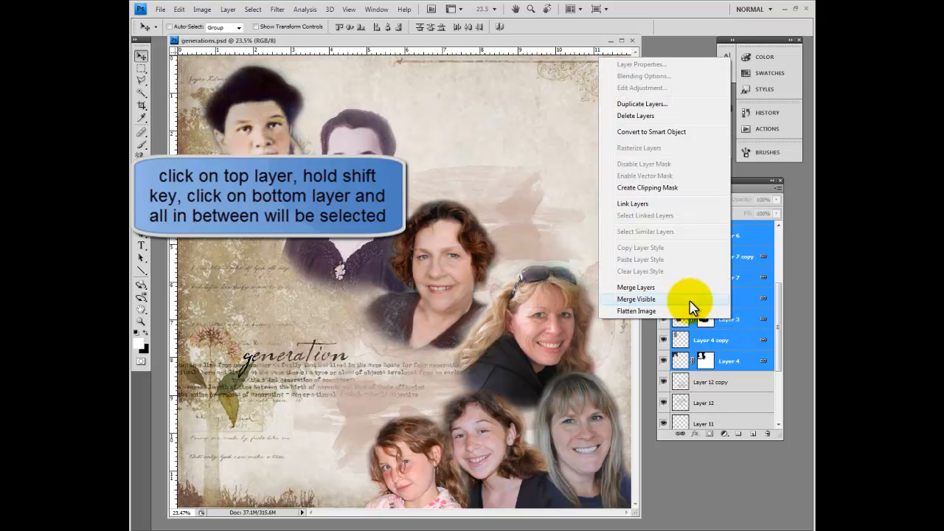
{"action": "left_click", "coordinate": [636, 287]}
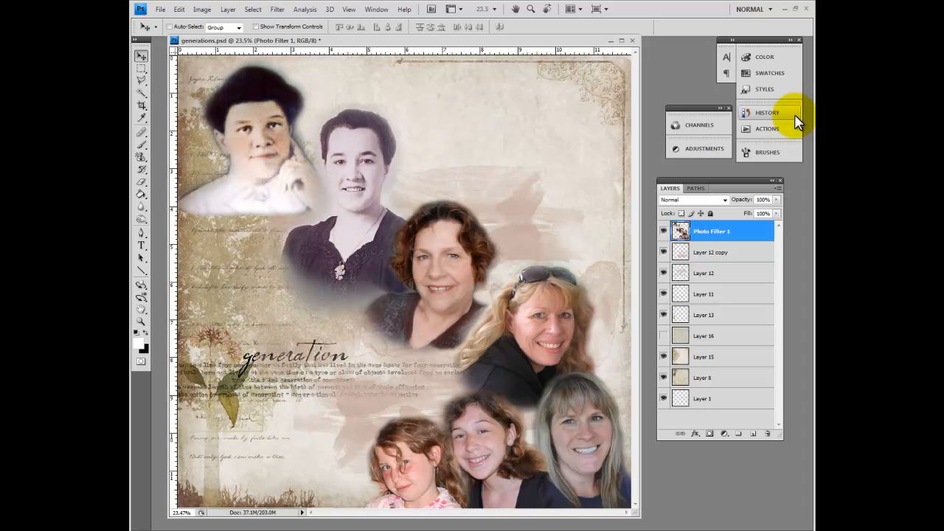
Desaturate the merged portraits with Hue/Saturation, setting Saturation to -100
{"action": "key", "text": "ctrl+u"}
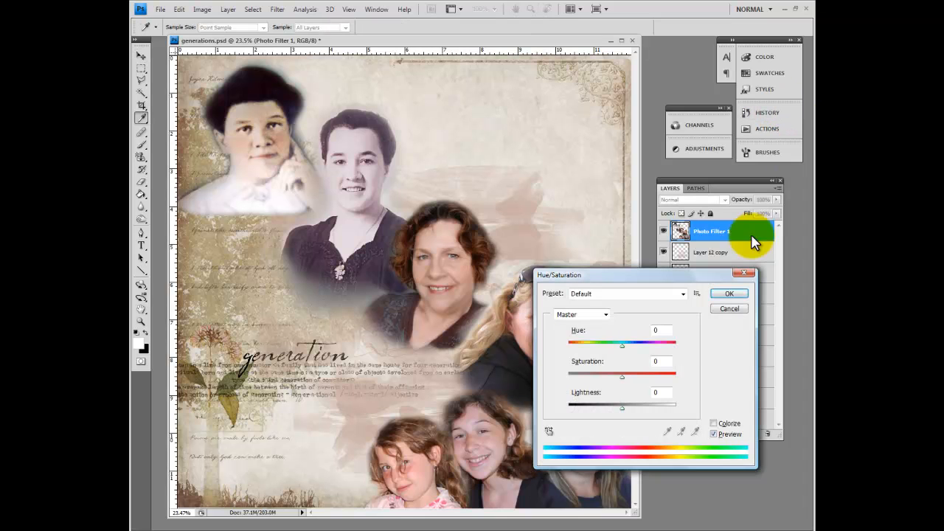
{"action": "left_click_drag", "start_coordinate": [623, 378], "coordinate": [556, 383]}
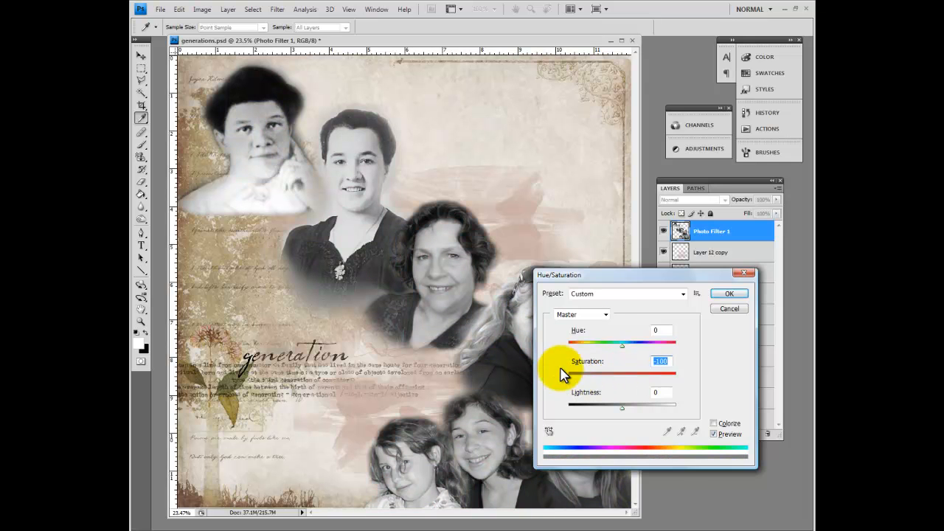
{"action": "left_click_drag", "start_coordinate": [617, 278], "coordinate": [641, 124]}
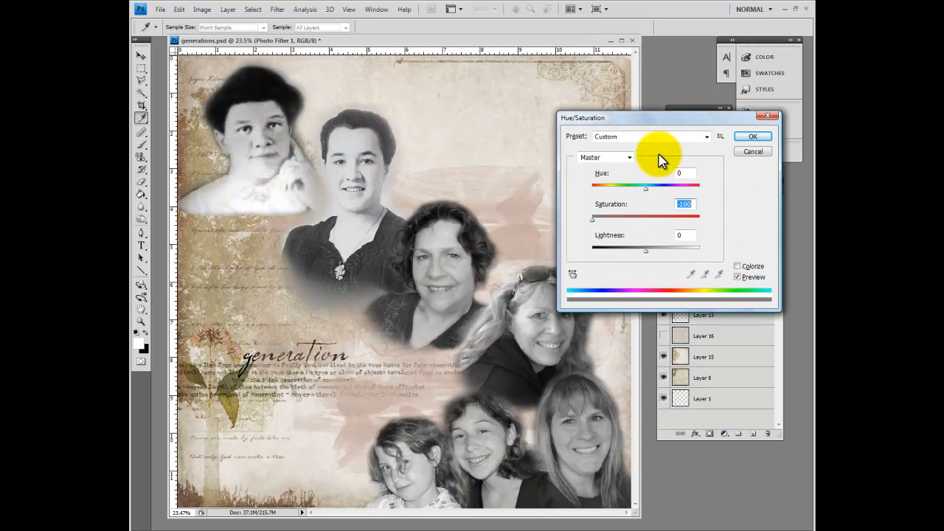
{"action": "mouse_move", "coordinate": [591, 221]}
{"action": "left_mouse_down"}
{"action": "mouse_move", "coordinate": [621, 221]}
{"action": "mouse_move", "coordinate": [580, 226]}
{"action": "left_mouse_up"}
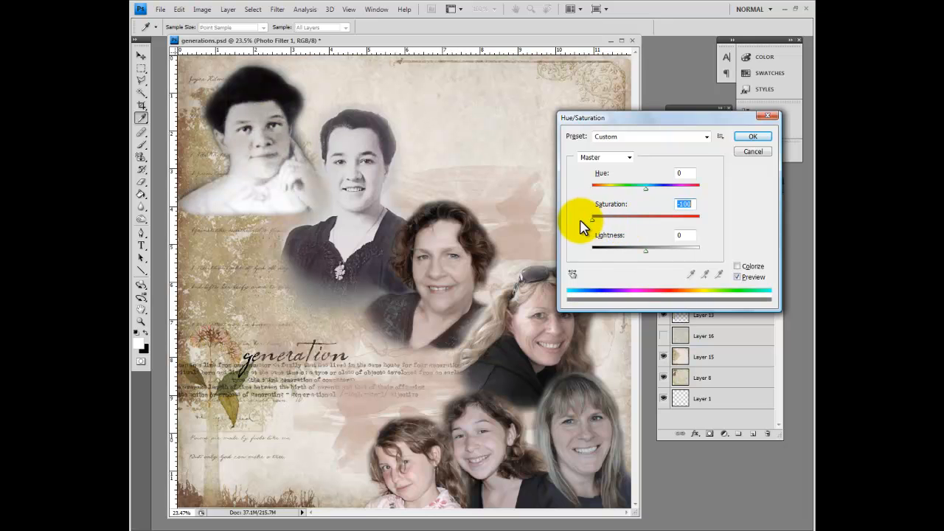
{"action": "left_click", "coordinate": [748, 137]}
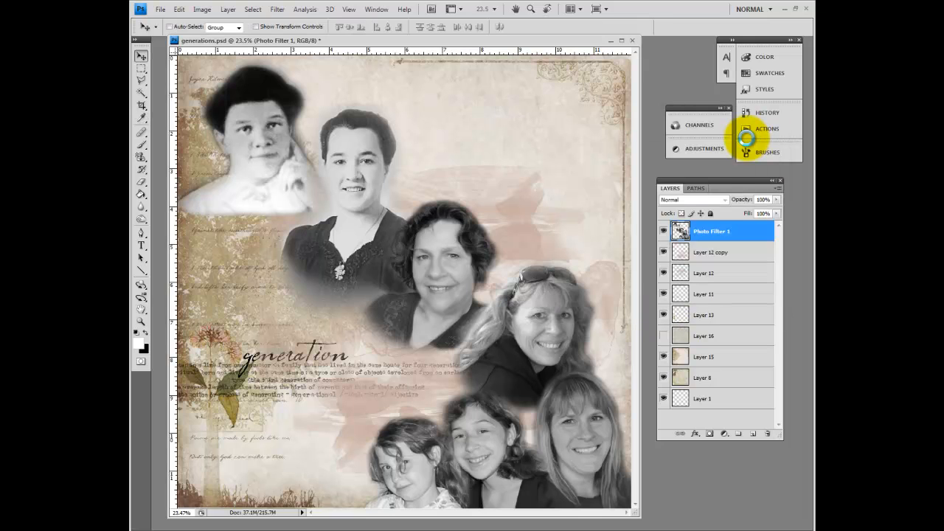
Revert generations.psd to its Open history state, undoing the layer merge and the desaturation
{"action": "left_click", "coordinate": [767, 113]}
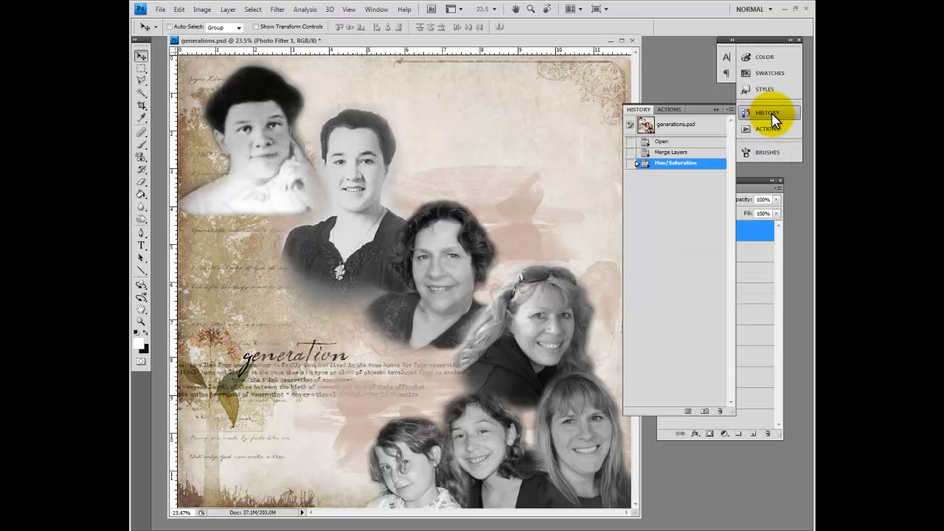
{"action": "left_click", "coordinate": [679, 142]}
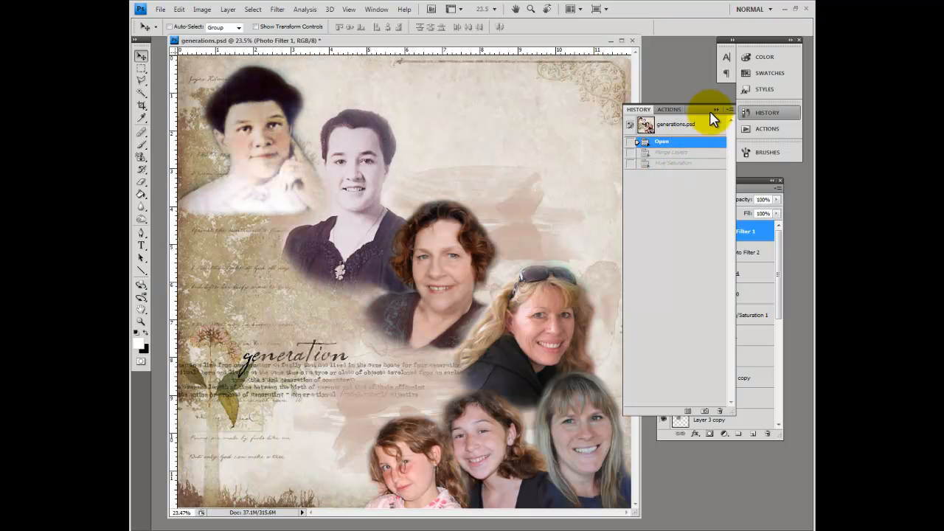
{"action": "left_click", "coordinate": [716, 110]}
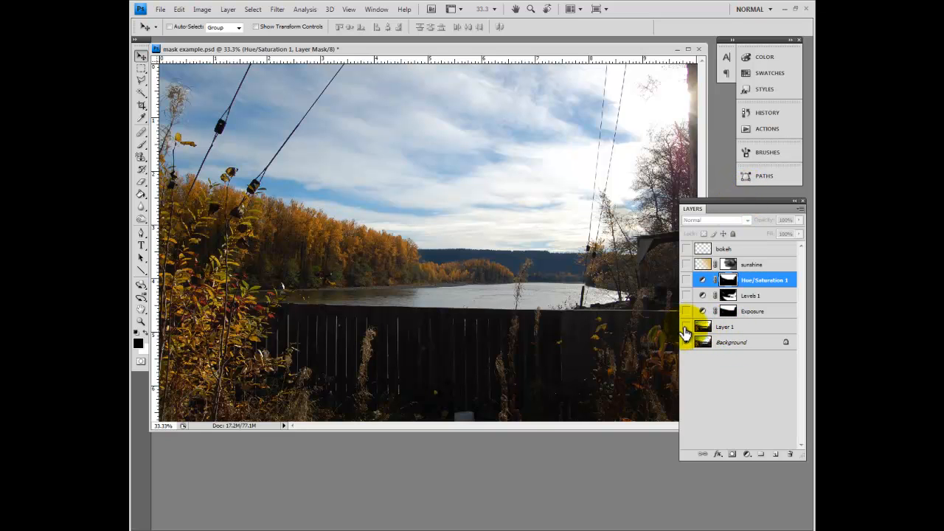
Select Layer 1 in mask example.psd and show the Exposure adjustment layer, toggling it to compare the sky with and without it
{"action": "left_click", "coordinate": [726, 328]}
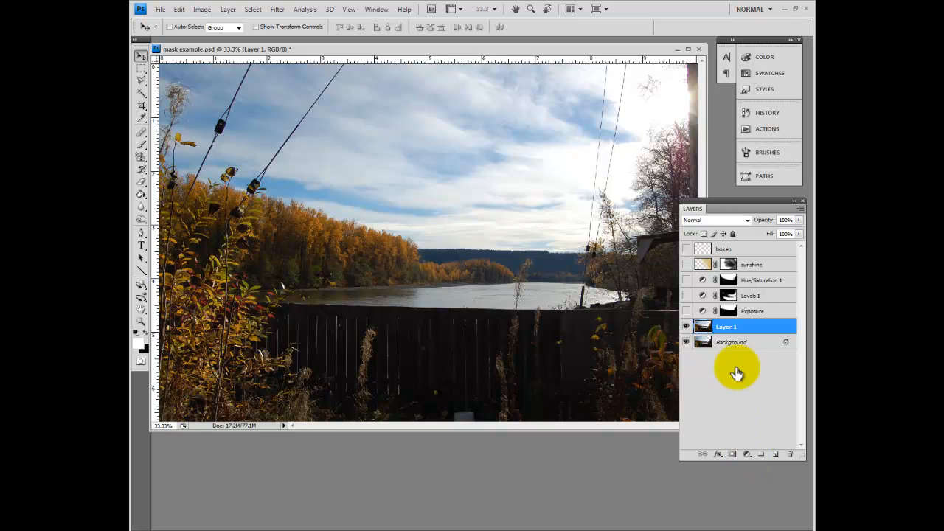
{"action": "left_click", "coordinate": [687, 312]}
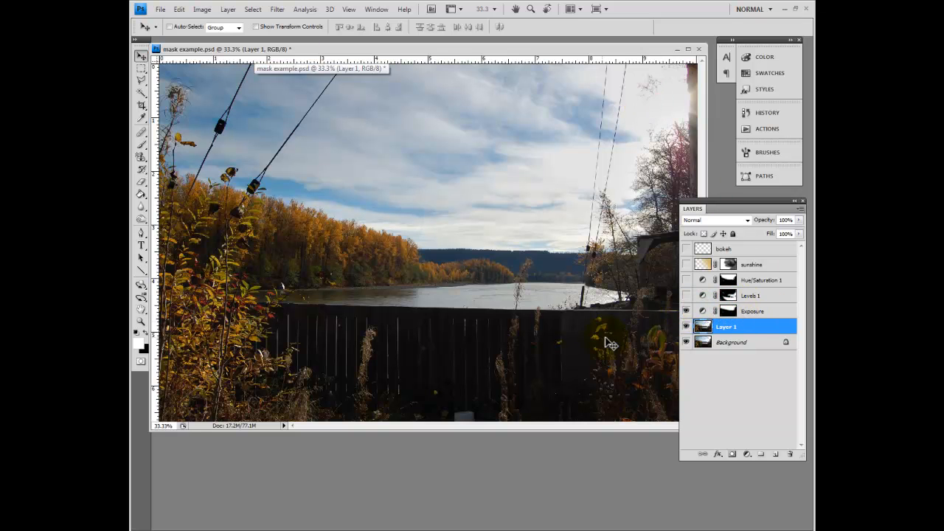
{"action": "left_click", "coordinate": [686, 312]}
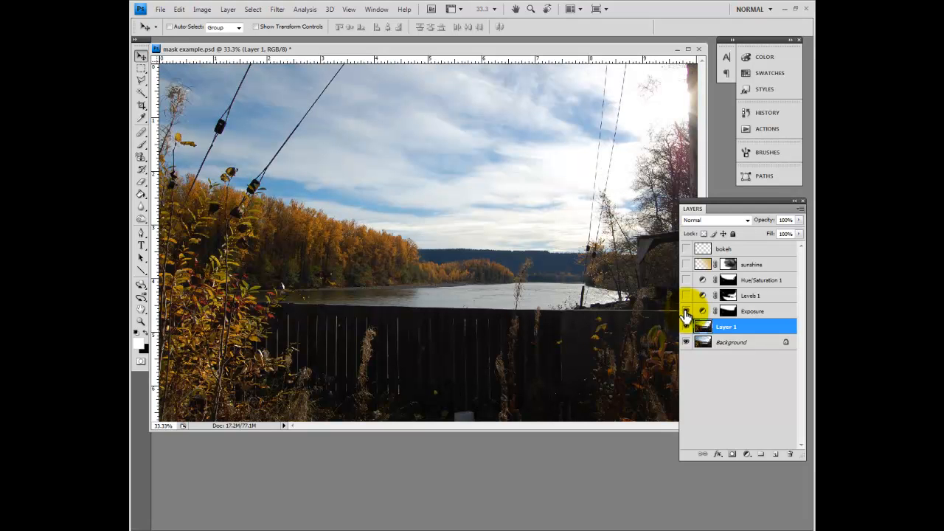
{"action": "left_click", "coordinate": [685, 312]}
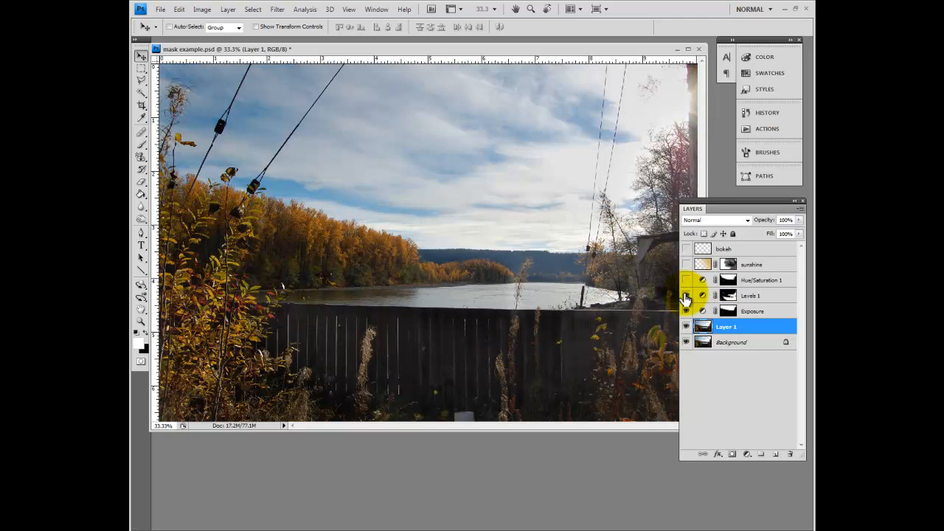
Show the Levels 1 and Hue/Saturation 1 adjustment layers, toggling each to compare its effect on the landscape
{"action": "left_click", "coordinate": [686, 297]}
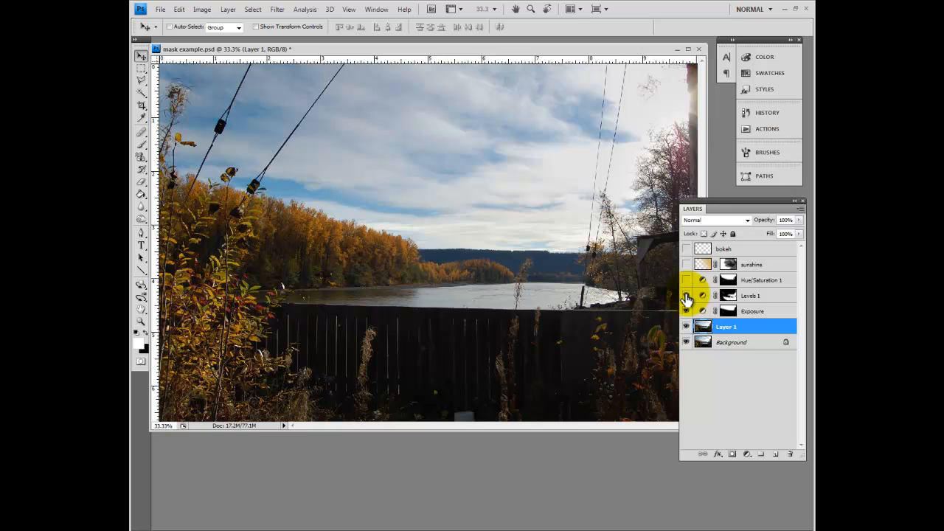
{"action": "left_click", "coordinate": [687, 297]}
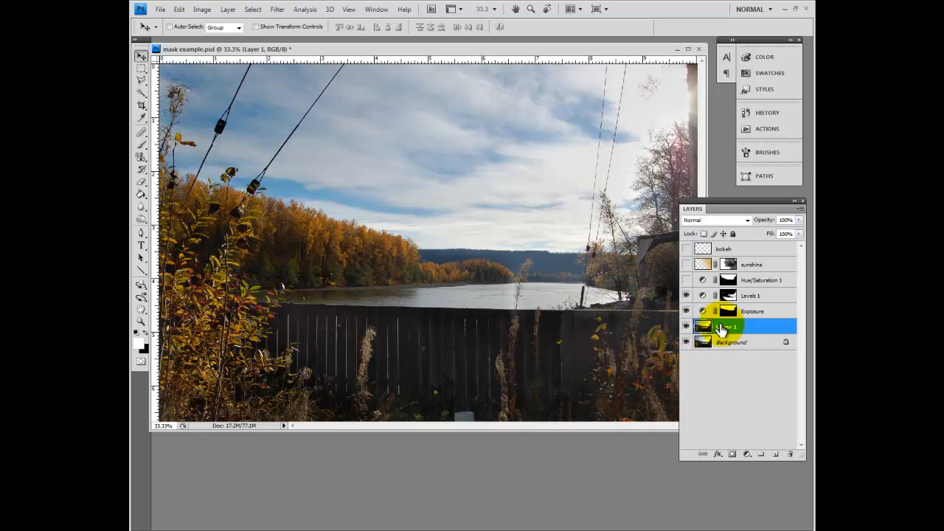
{"action": "left_click", "coordinate": [685, 281]}
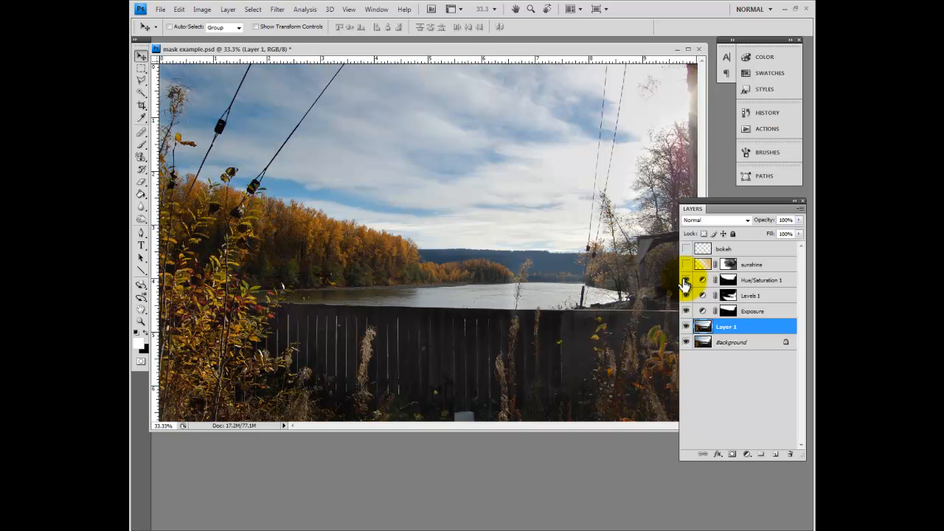
{"action": "left_click", "coordinate": [684, 281]}
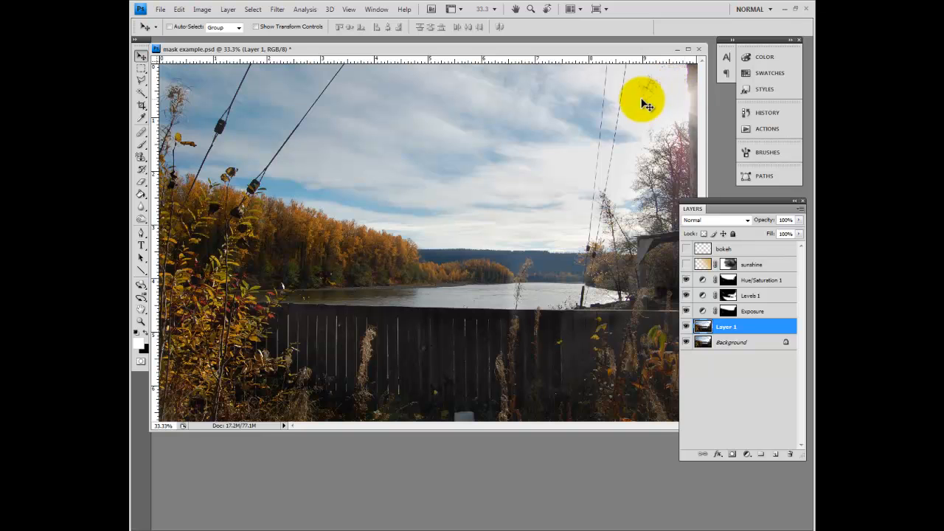
Show the sunshine and bokeh layers over the landscape and make bokeh the active layer
{"action": "left_click", "coordinate": [686, 264]}
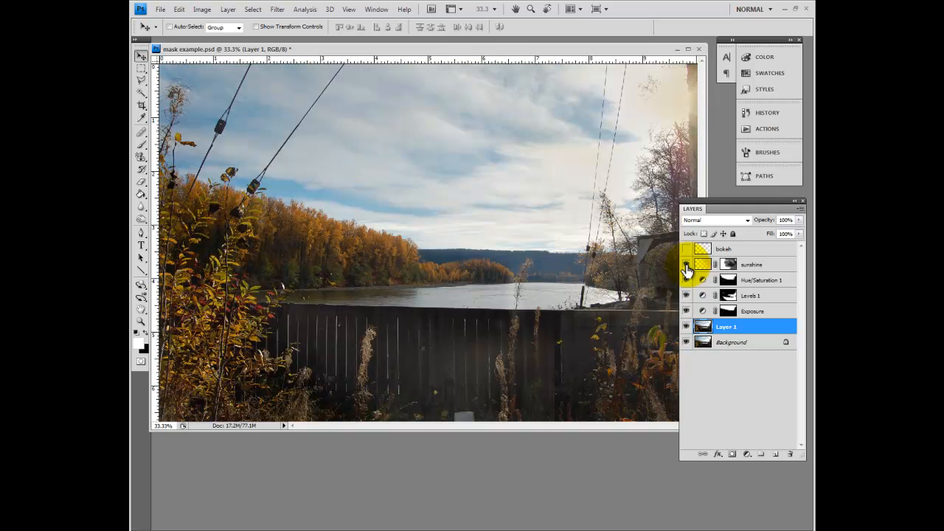
{"action": "left_click_drag", "start_coordinate": [594, 50], "coordinate": [572, 45]}
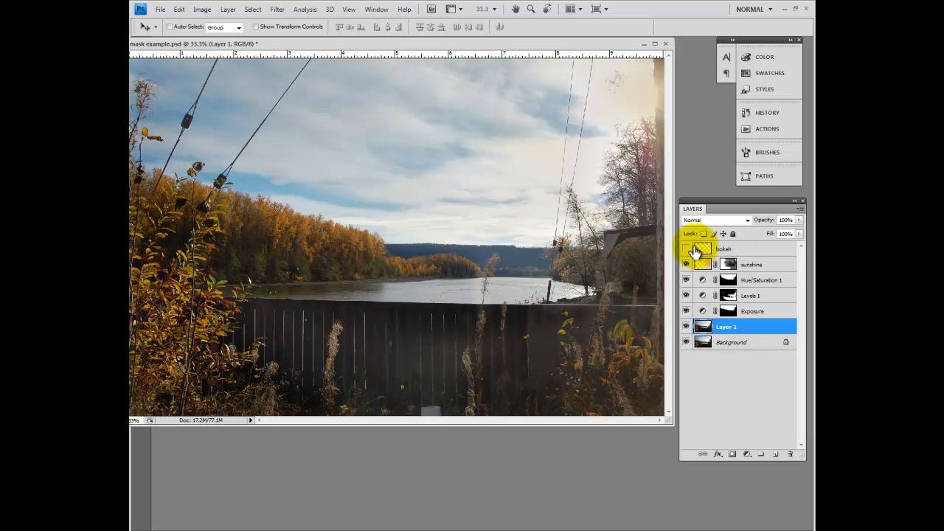
{"action": "left_click", "coordinate": [685, 251]}
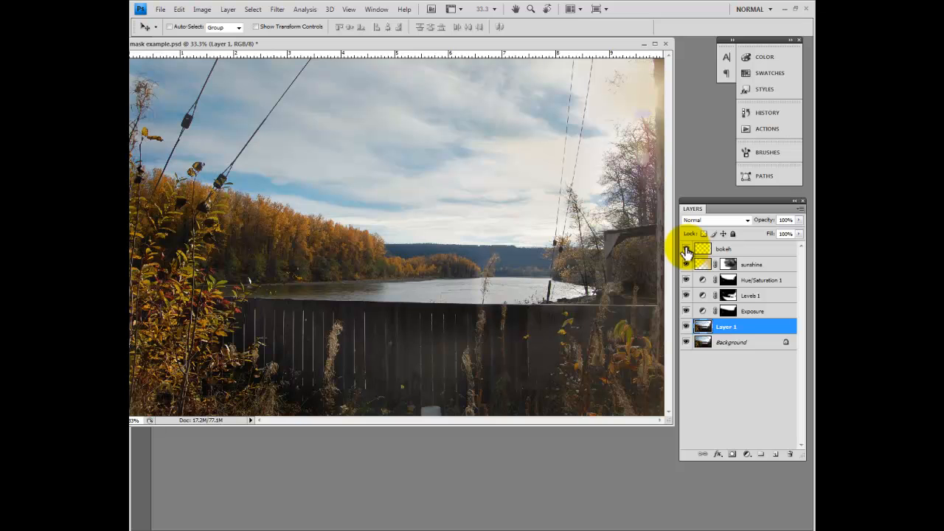
{"action": "left_click", "coordinate": [734, 251]}
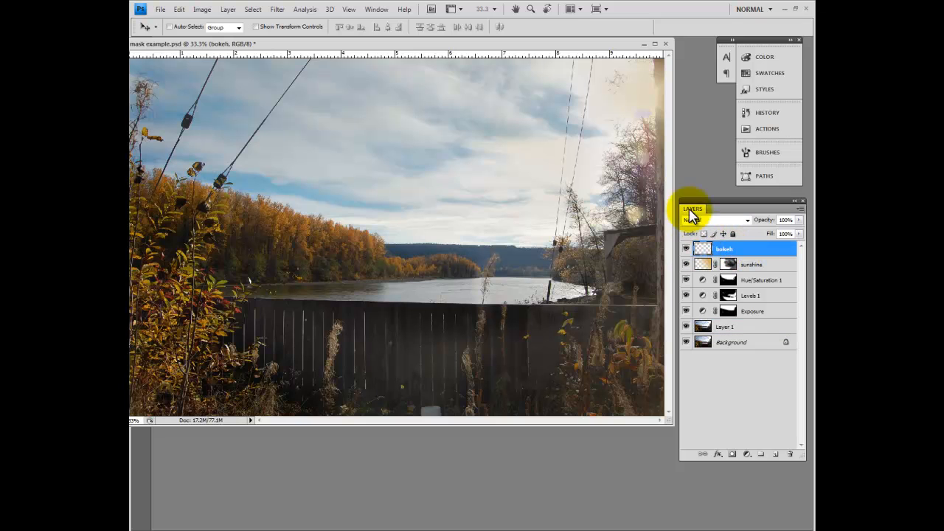
{"action": "left_click_drag", "start_coordinate": [643, 163], "coordinate": [632, 183]}
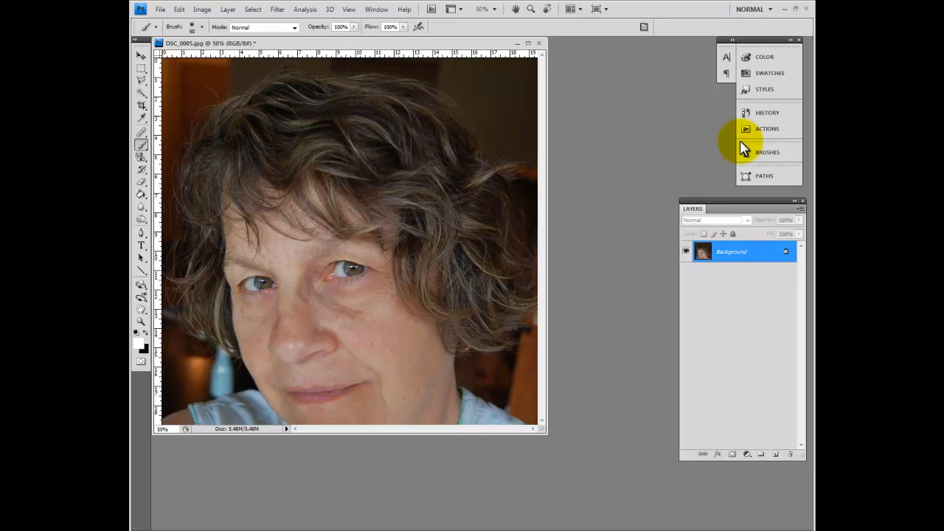
Duplicate the Background layer of DSC_0005.jpg and apply a Gaussian Blur with a 5.0 pixel radius to the copy
{"action": "key", "text": "ctrl+j"}
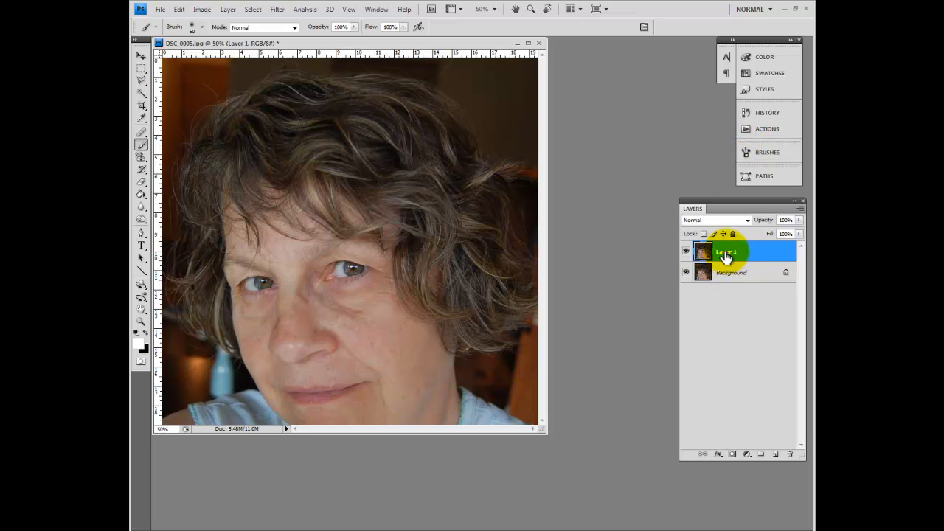
{"action": "left_click", "coordinate": [278, 10]}
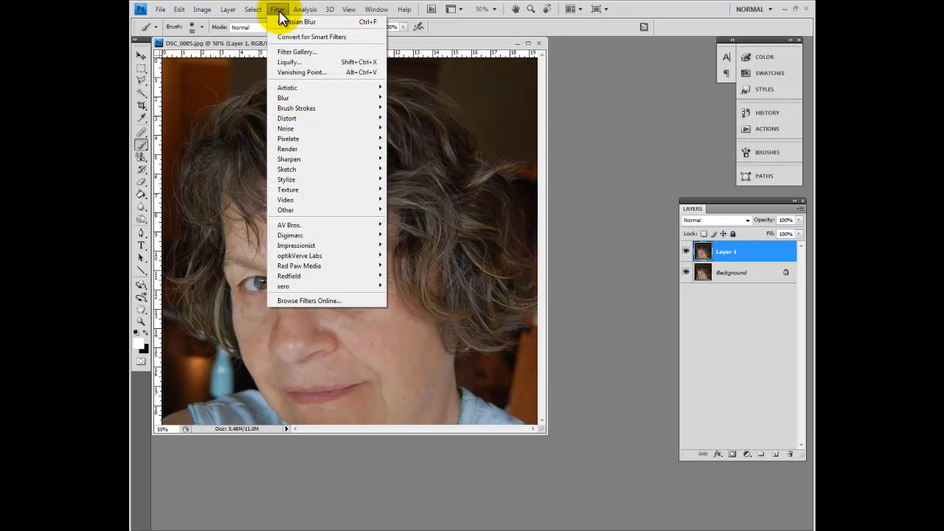
{"action": "mouse_move", "coordinate": [299, 98]}
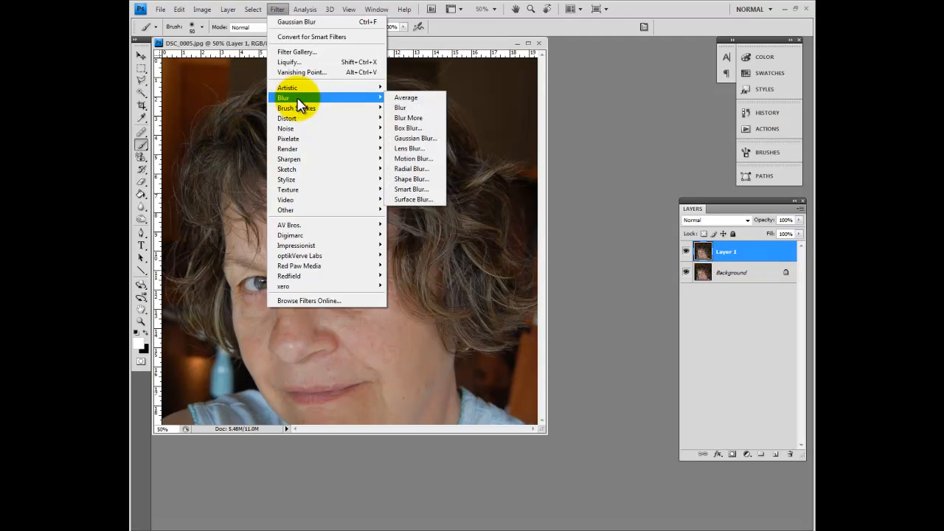
{"action": "left_click", "coordinate": [410, 138]}
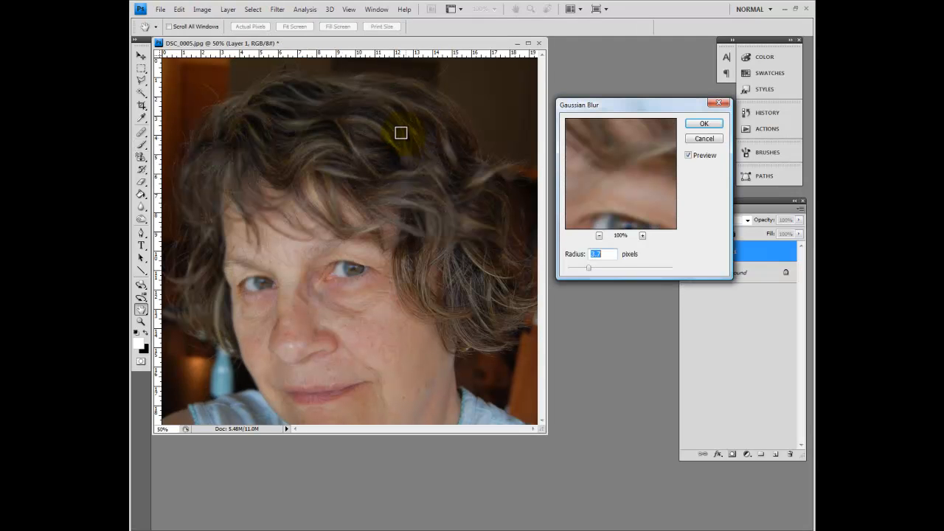
{"action": "mouse_move", "coordinate": [590, 268]}
{"action": "left_mouse_down"}
{"action": "mouse_move", "coordinate": [576, 273]}
{"action": "mouse_move", "coordinate": [596, 270]}
{"action": "left_mouse_up"}
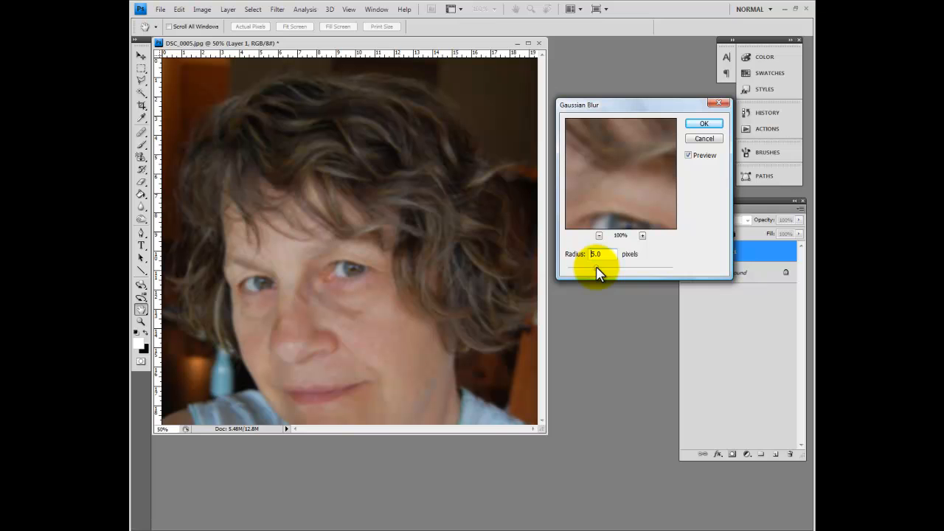
{"action": "left_click", "coordinate": [704, 126]}
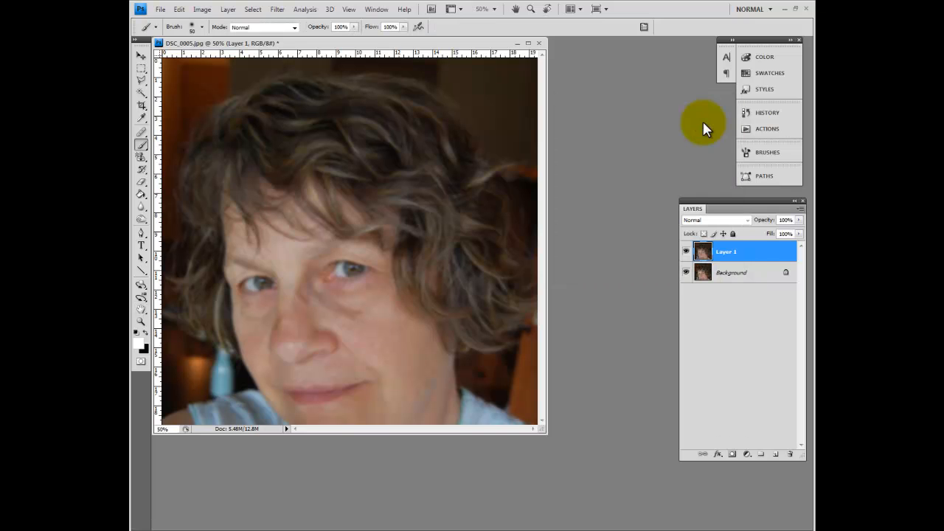
Add a Hide All layer mask to the blurred Layer 1 and toggle the layer's visibility to check the masking
{"action": "left_click", "coordinate": [228, 9]}
{"action": "mouse_move", "coordinate": [262, 130]}
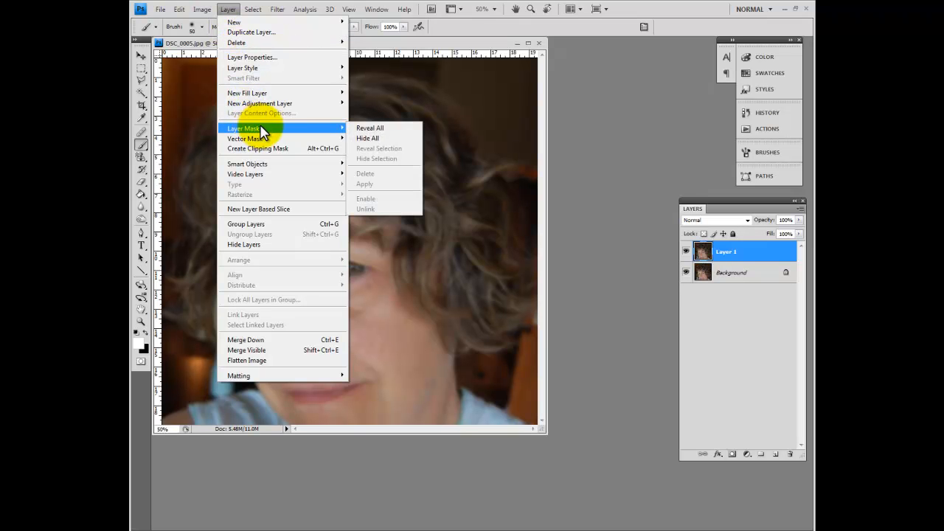
{"action": "left_click", "coordinate": [372, 140]}
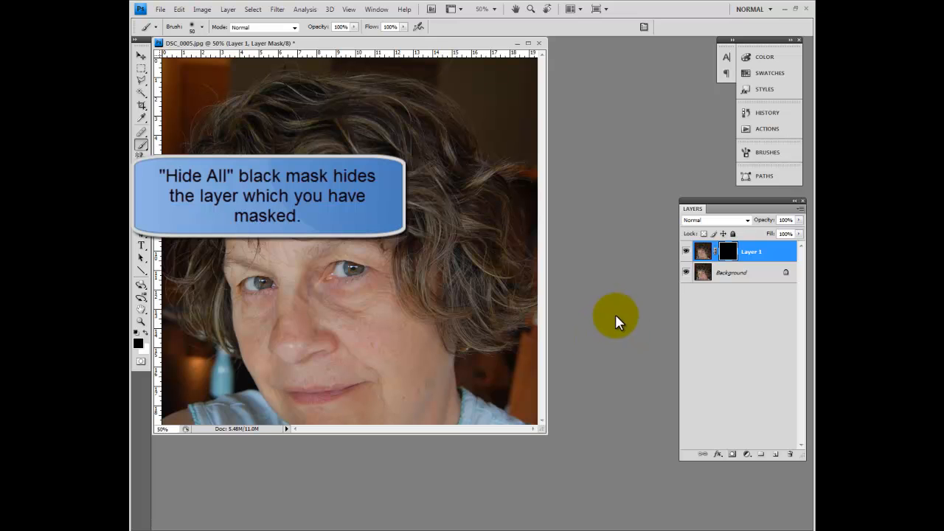
{"action": "left_click", "coordinate": [686, 252]}
{"action": "left_click", "coordinate": [685, 252]}
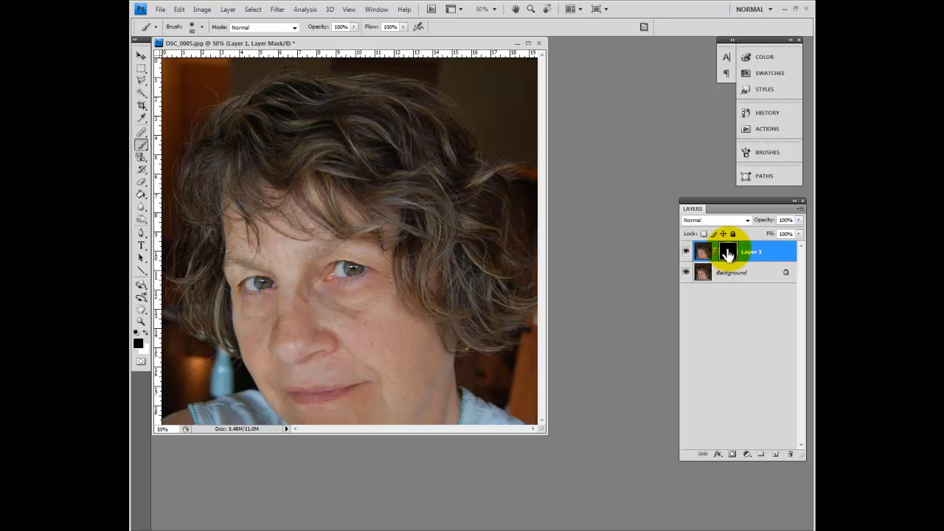
Paint white on Layer 1's mask over the woman's facial skin with a 141 px brush at 0% hardness to reveal the blur
{"action": "left_click", "coordinate": [145, 334]}
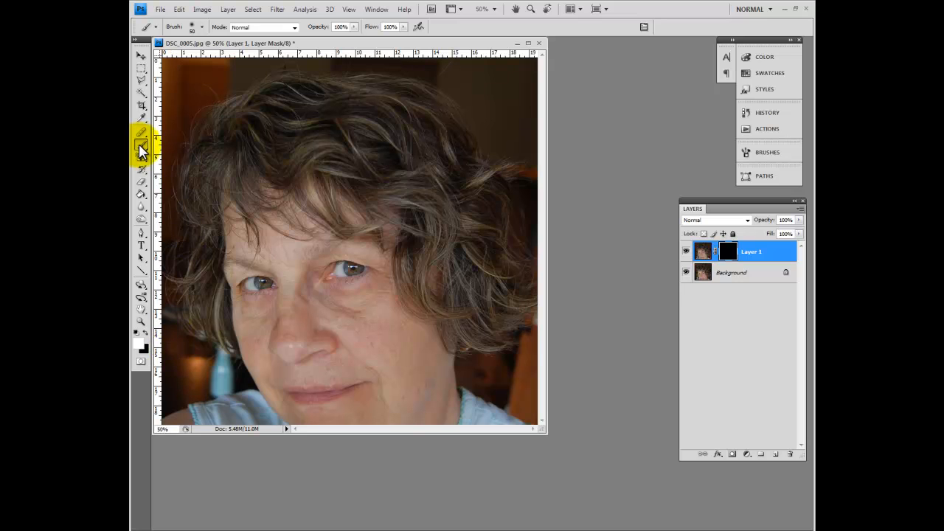
{"action": "left_click", "coordinate": [202, 28]}
{"action": "mouse_move", "coordinate": [206, 57]}
{"action": "left_mouse_down"}
{"action": "mouse_move", "coordinate": [172, 57]}
{"action": "mouse_move", "coordinate": [209, 57]}
{"action": "left_mouse_up"}
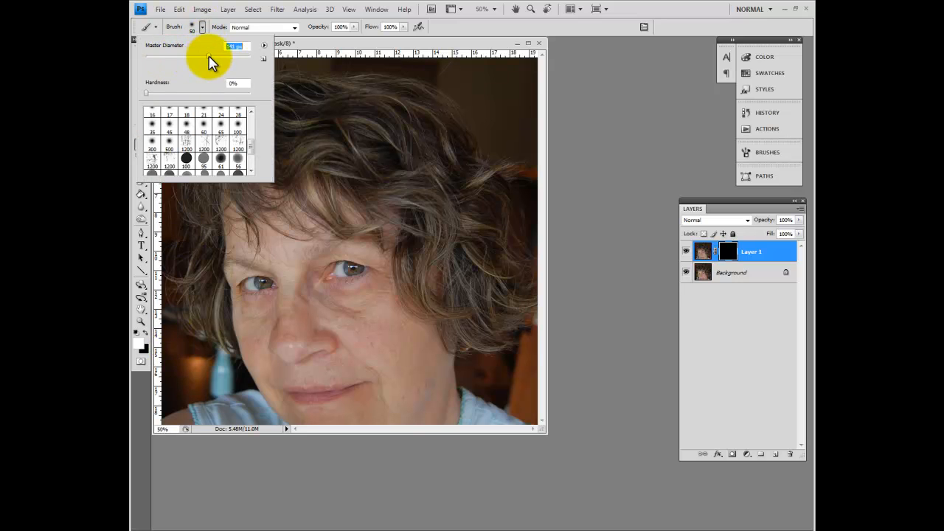
{"action": "left_click", "coordinate": [353, 41]}
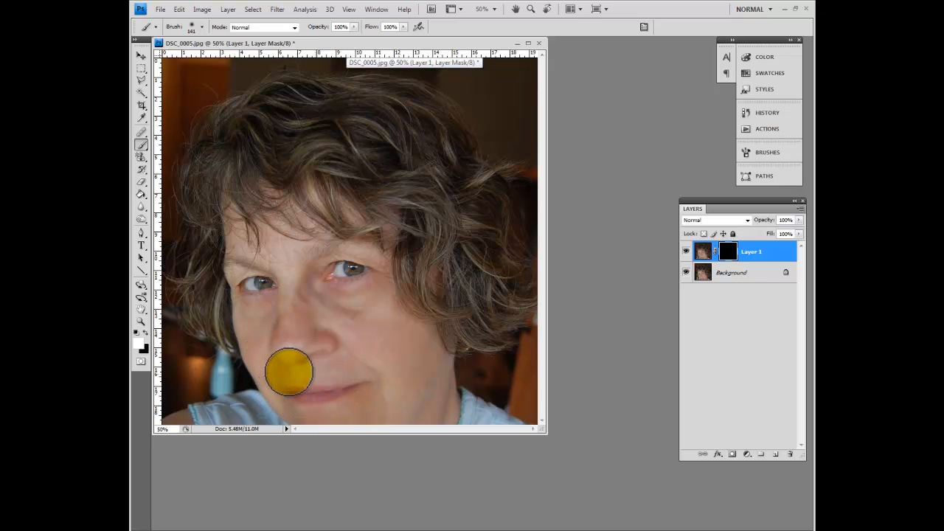
{"action": "left_click_drag", "start_coordinate": [296, 259], "coordinate": [274, 244]}
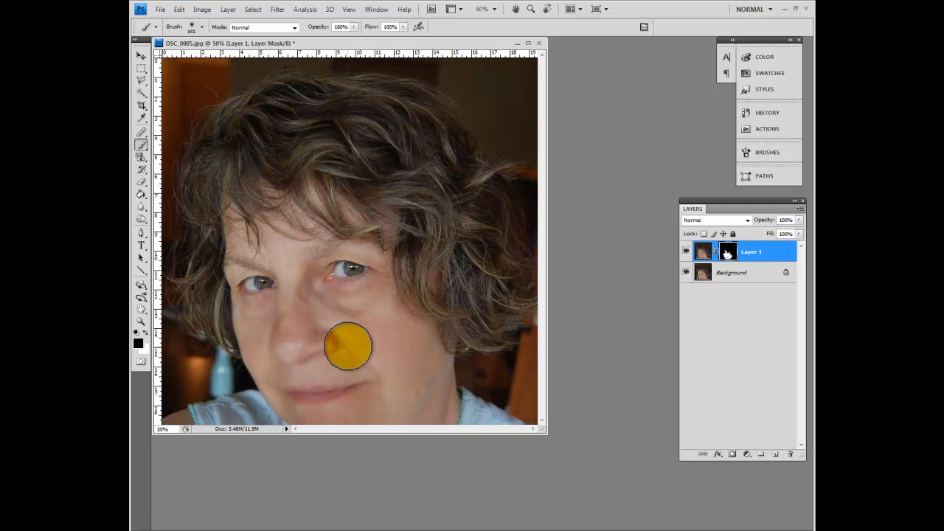
Paint black on Layer 1's mask with a 50 px brush along the nose, mouth and face edge to restore sharp detail
{"action": "key", "text": "bracketleft"}
{"action": "key", "text": "bracketleft"}
{"action": "key", "text": "bracketleft"}
{"action": "key", "text": "bracketleft"}
{"action": "key", "text": "bracketleft"}
{"action": "key", "text": "bracketleft"}
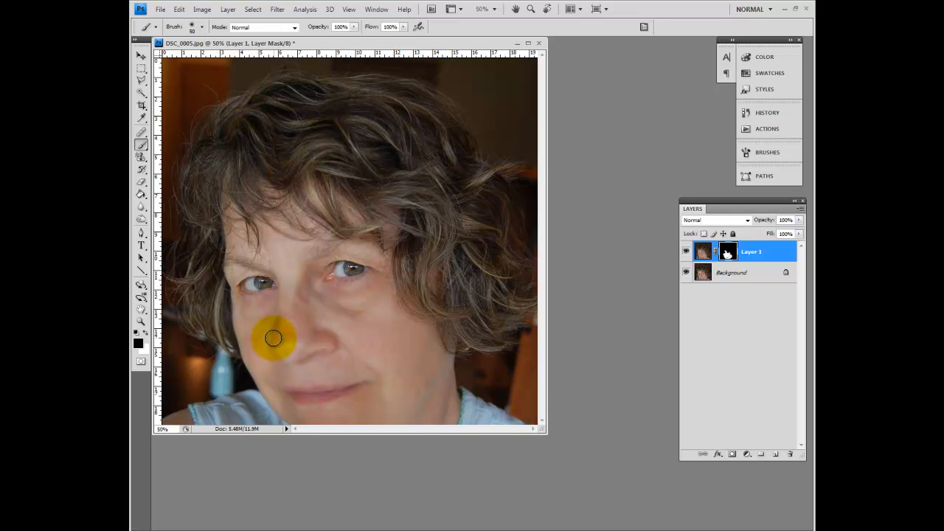
{"action": "mouse_move", "coordinate": [286, 361]}
{"action": "left_mouse_down"}
{"action": "mouse_move", "coordinate": [280, 354]}
{"action": "mouse_move", "coordinate": [305, 358]}
{"action": "mouse_move", "coordinate": [328, 353]}
{"action": "mouse_move", "coordinate": [329, 337]}
{"action": "mouse_move", "coordinate": [337, 343]}
{"action": "mouse_move", "coordinate": [306, 359]}
{"action": "mouse_move", "coordinate": [297, 392]}
{"action": "mouse_move", "coordinate": [337, 392]}
{"action": "mouse_move", "coordinate": [330, 398]}
{"action": "mouse_move", "coordinate": [288, 388]}
{"action": "mouse_move", "coordinate": [344, 388]}
{"action": "mouse_move", "coordinate": [472, 299]}
{"action": "left_mouse_up"}
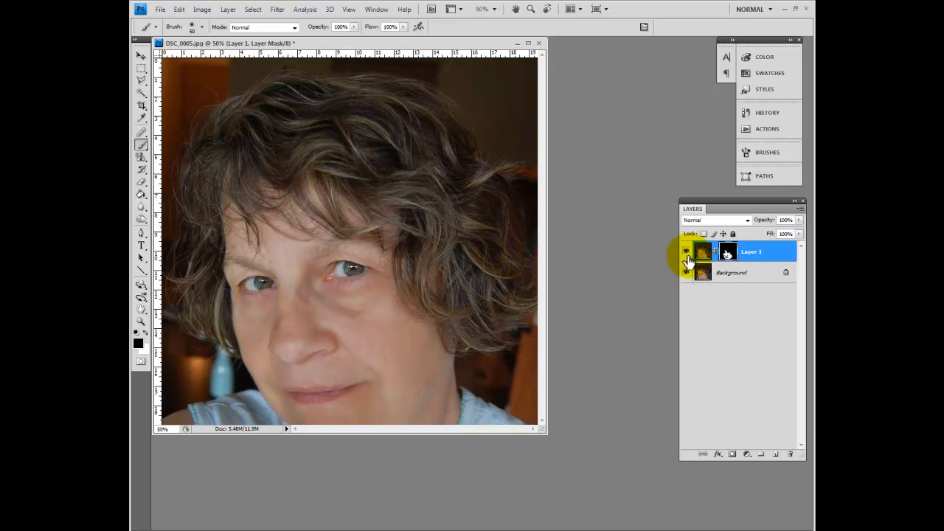
Compare the portrait with Layer 1 hidden and shown, and lower Layer 1's opacity to 67%
{"action": "left_click", "coordinate": [686, 253]}
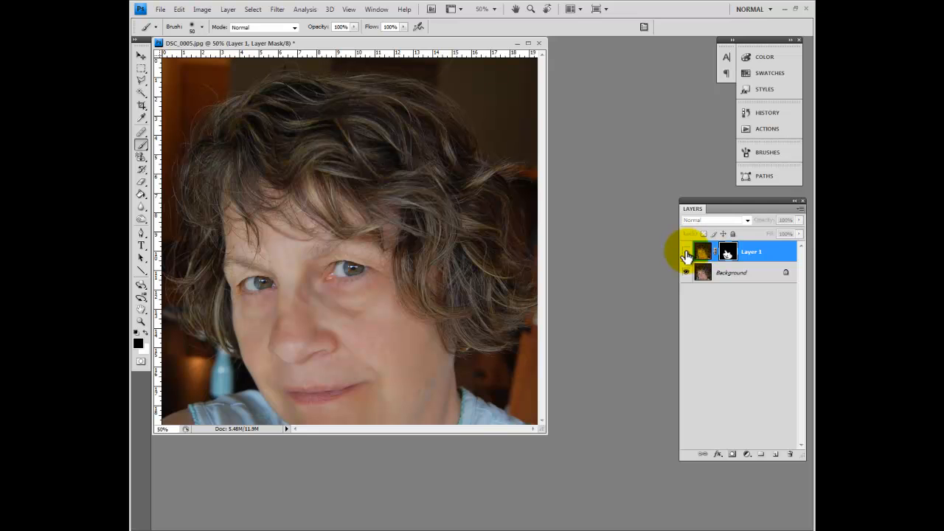
{"action": "left_click", "coordinate": [686, 253]}
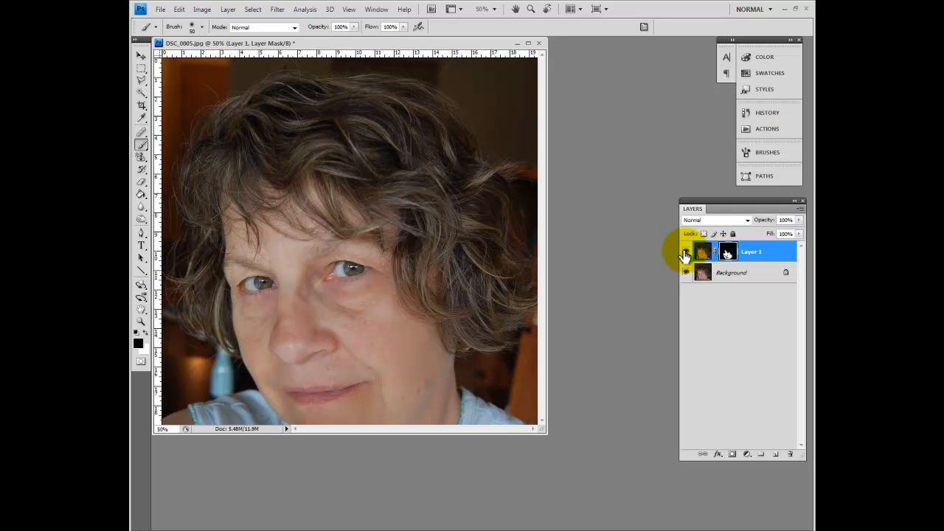
{"action": "left_click", "coordinate": [748, 254]}
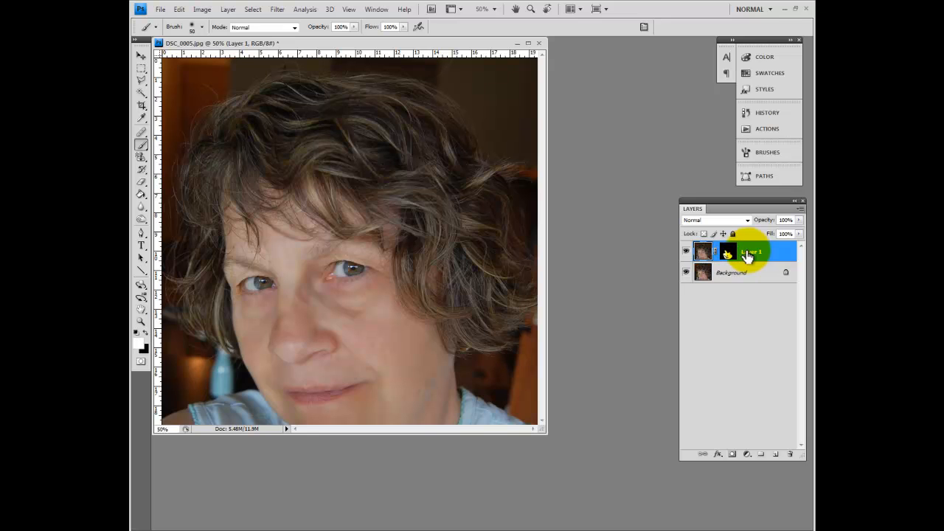
{"action": "left_click_drag", "start_coordinate": [769, 223], "coordinate": [765, 225]}
{"action": "mouse_move", "coordinate": [769, 227]}
{"action": "left_mouse_down"}
{"action": "mouse_move", "coordinate": [752, 226]}
{"action": "mouse_move", "coordinate": [764, 221]}
{"action": "left_mouse_up"}
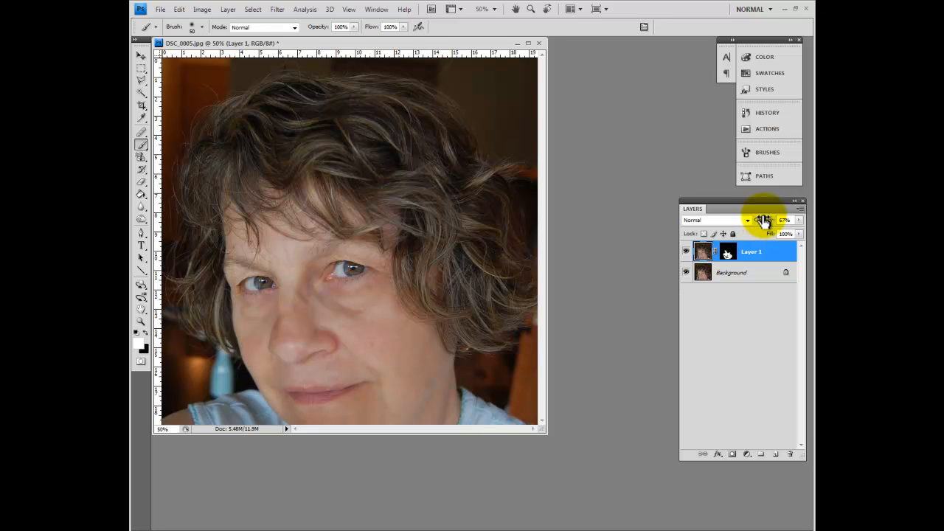